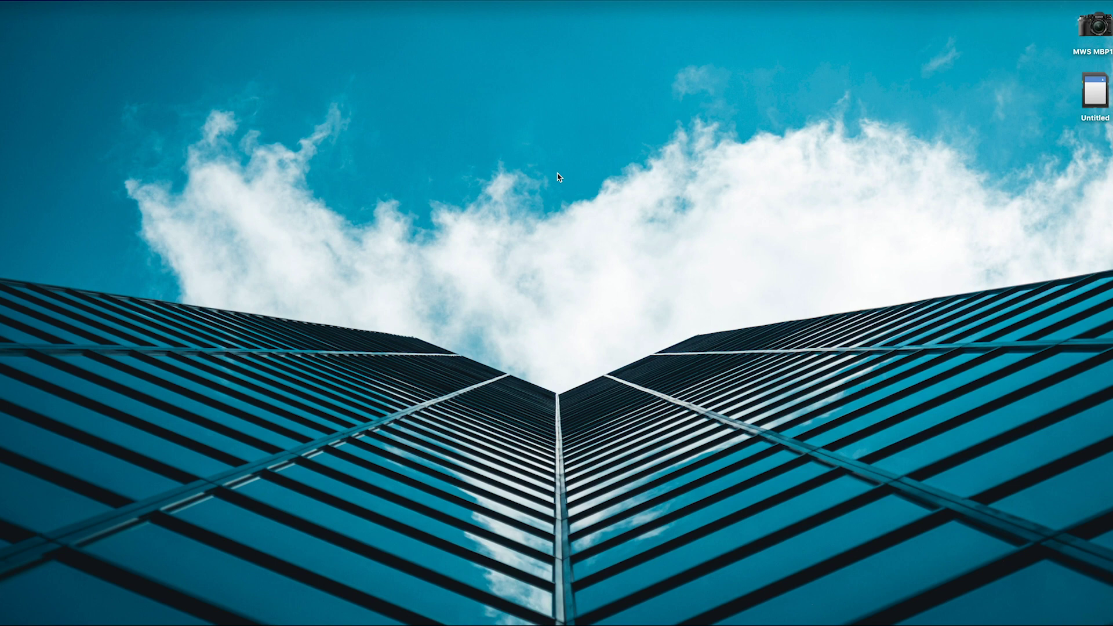
# Launch Lightroom Classic, check its version in About Lightroom Classic, then start an import from the card
pyautogui.moveTo(6, 191)
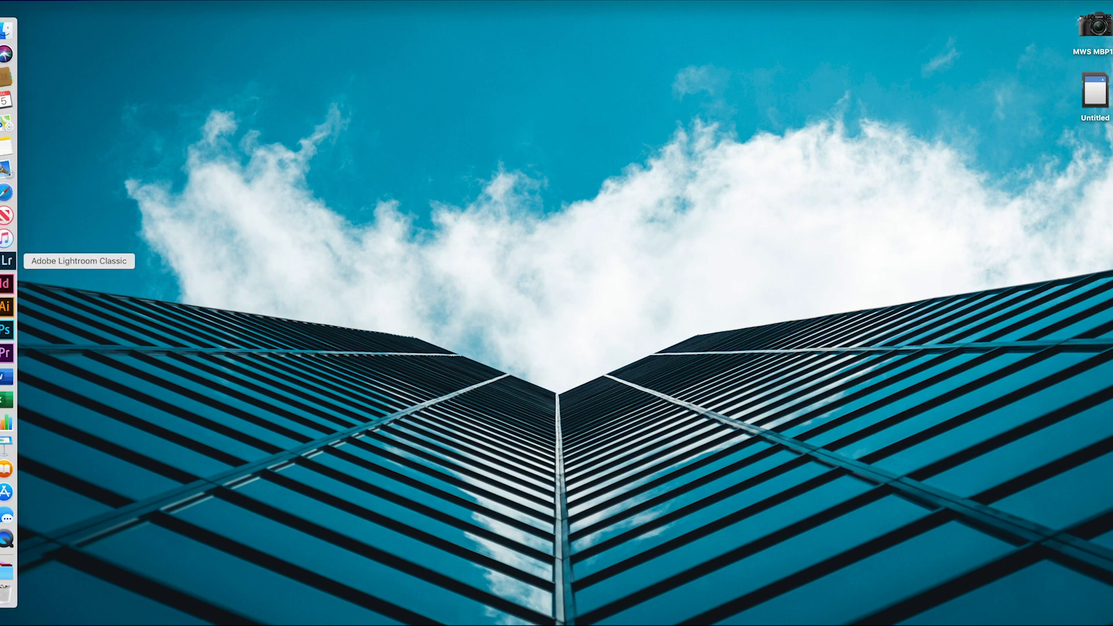
pyautogui.click(6, 260)
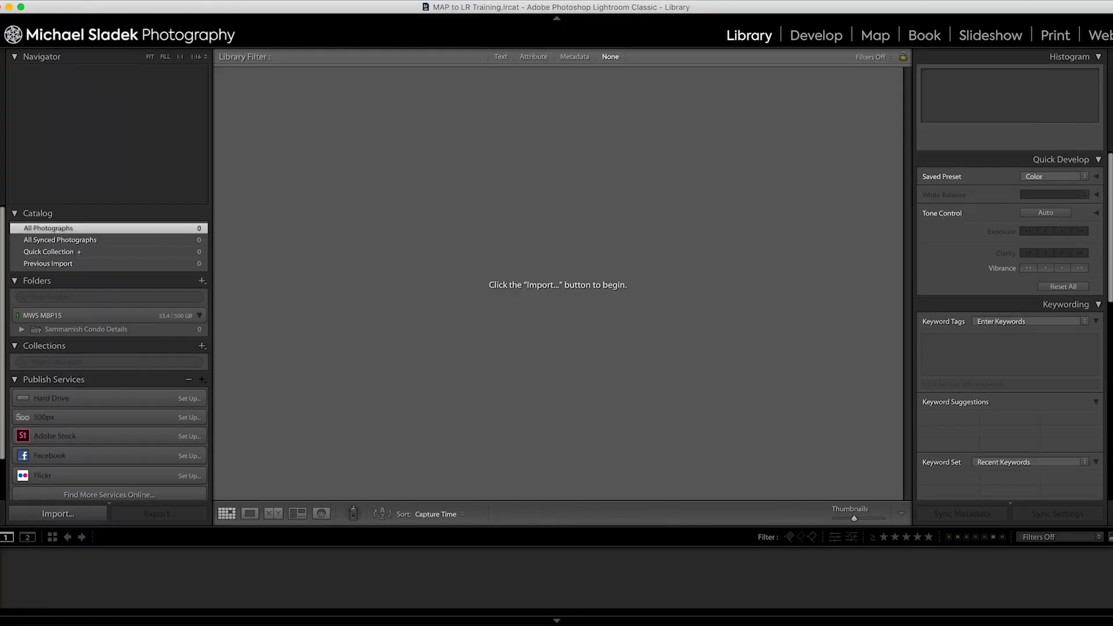
pyautogui.click(52, 7)
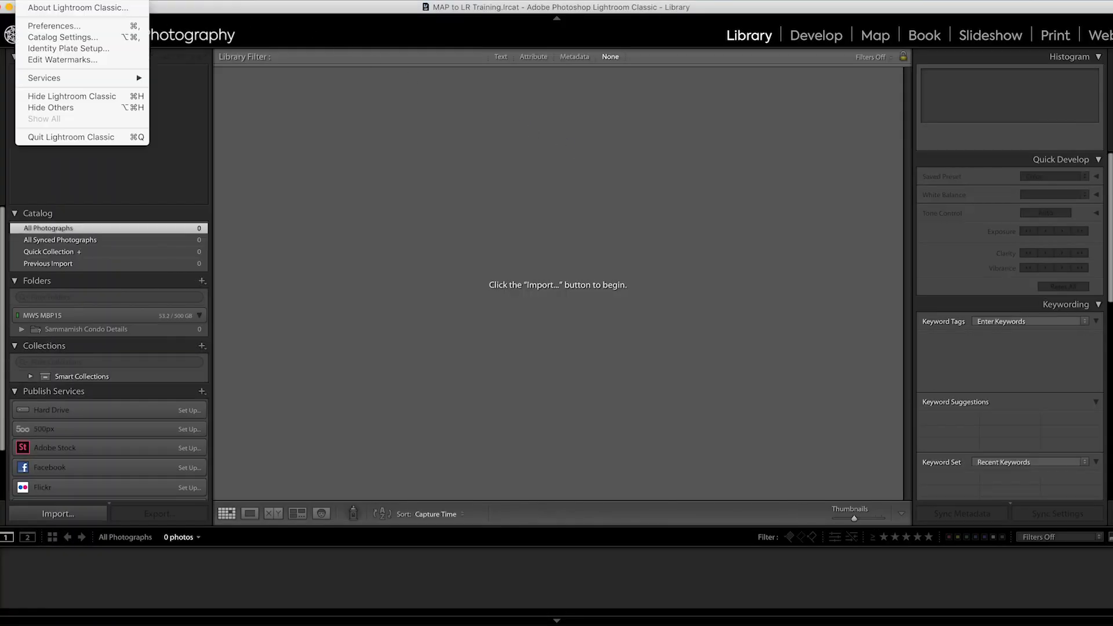
pyautogui.click(52, 7)
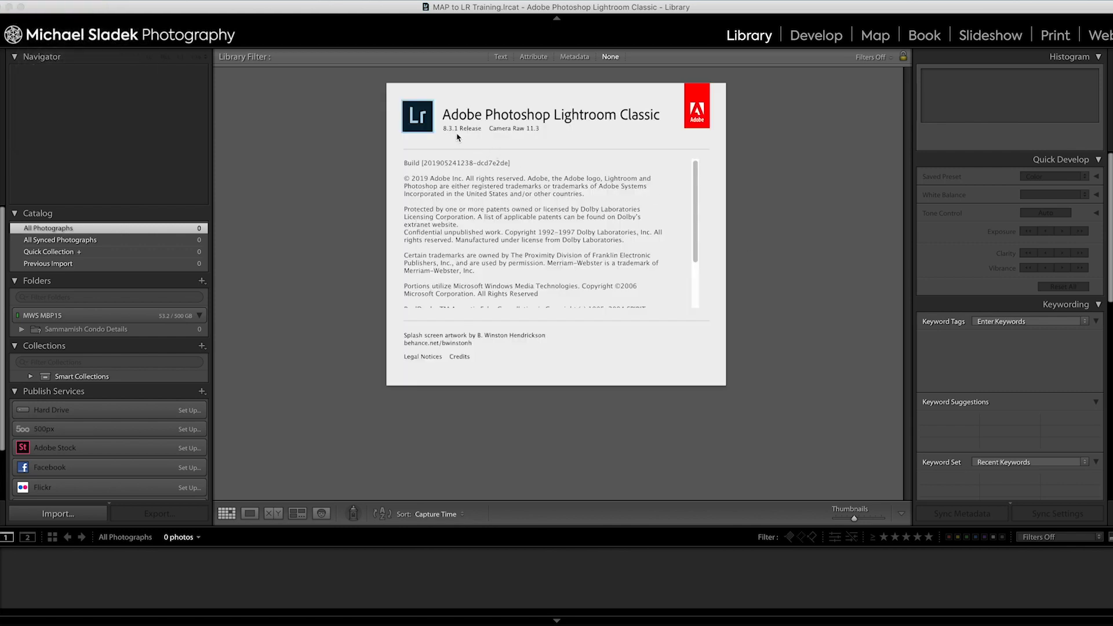
pyautogui.click(453, 19)
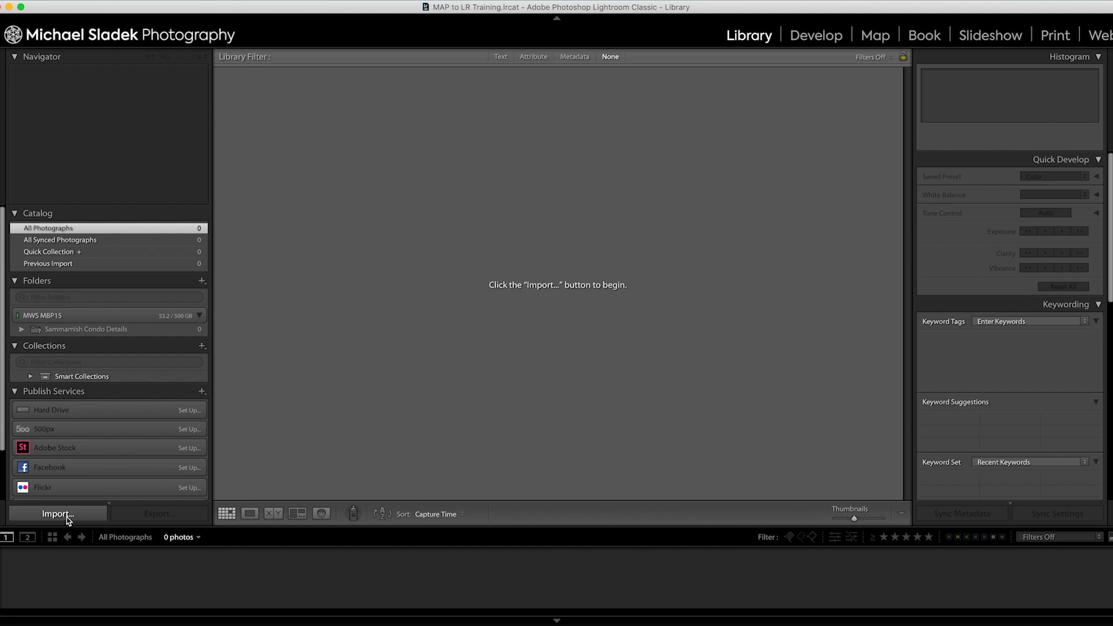
pyautogui.click(58, 514)
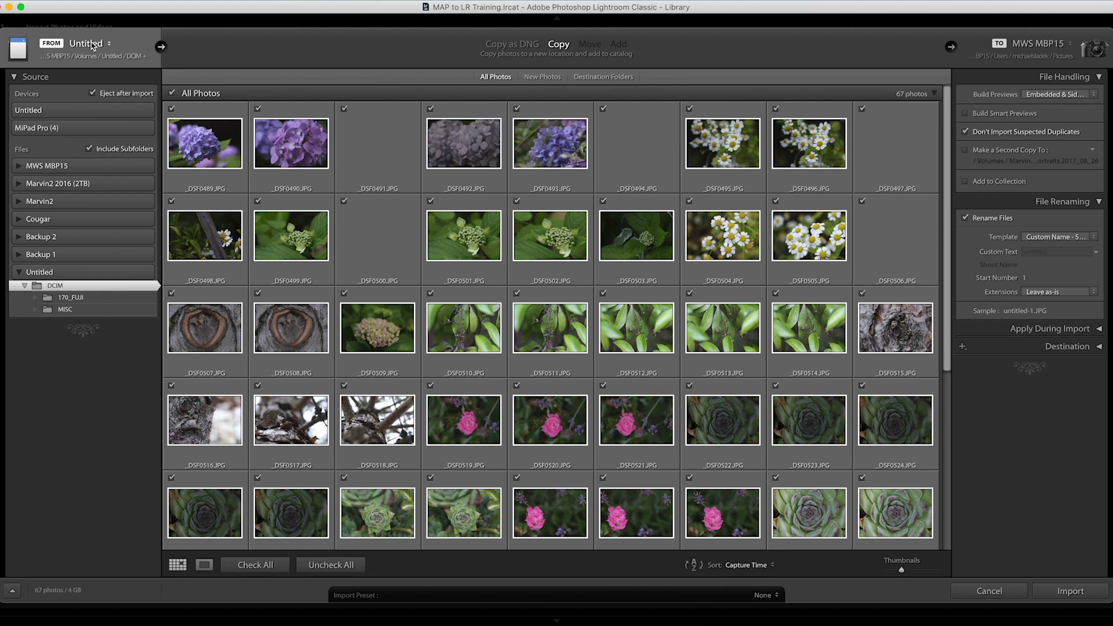
pyautogui.click(92, 45)
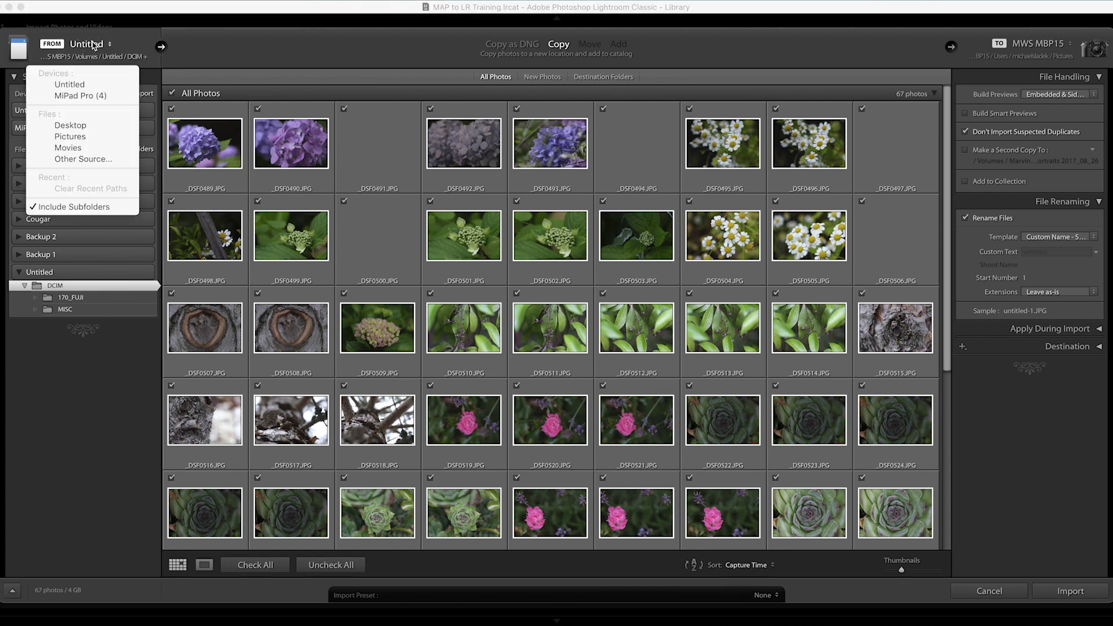
pyautogui.click(95, 160)
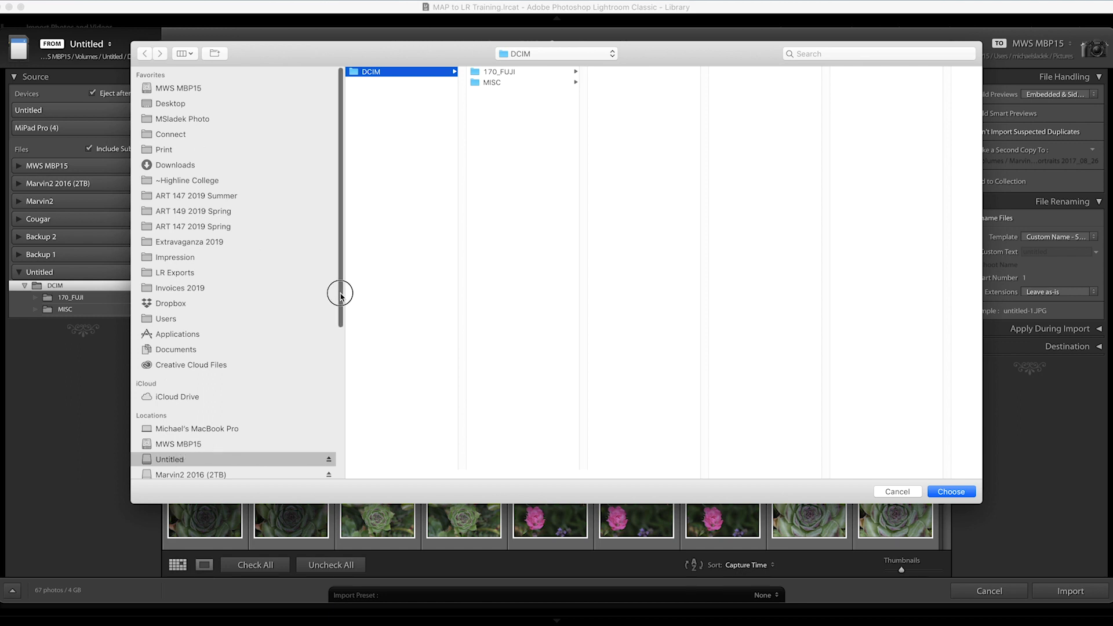
# Keep Untitled > DCIM as the import source and confirm it in the folder chooser
pyautogui.moveTo(341, 290); pyautogui.dragTo(348, 427)
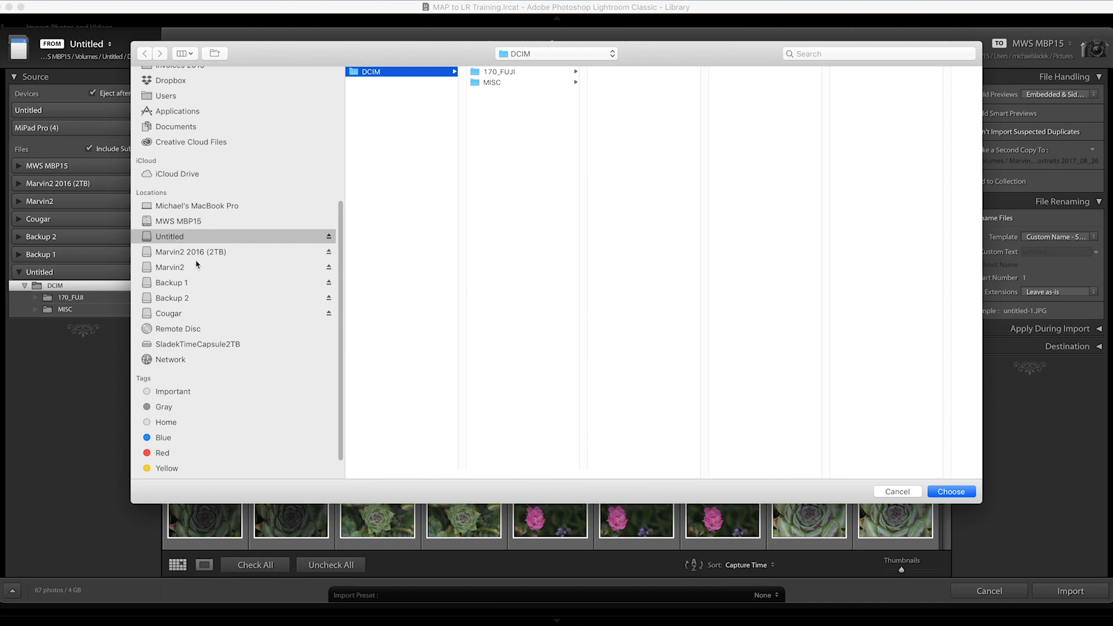
pyautogui.scroll(8, 197, 264)
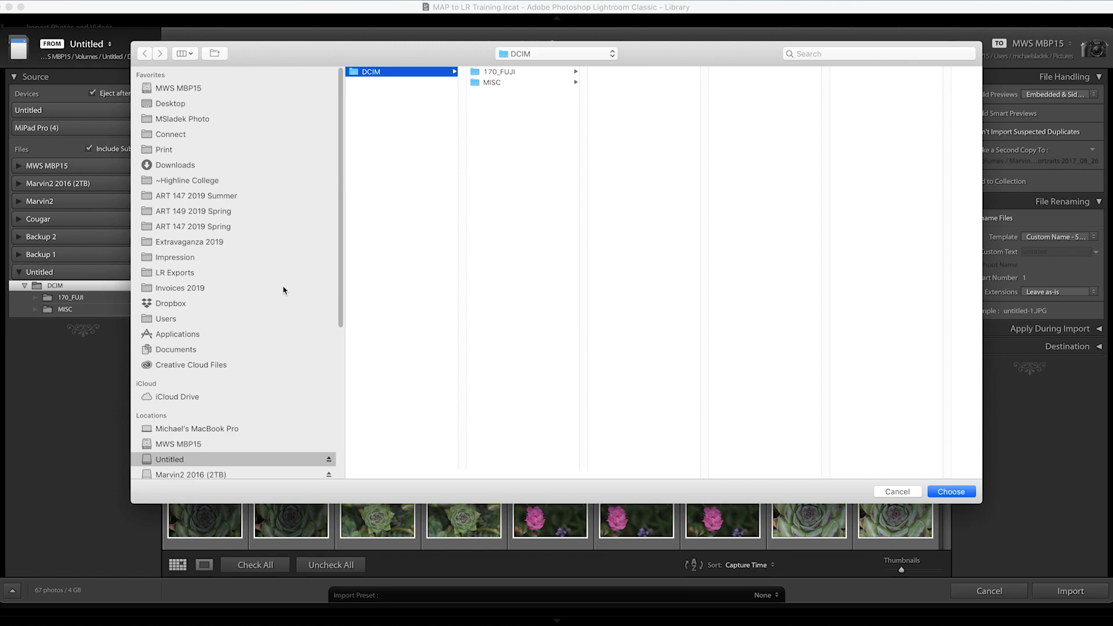
pyautogui.click(943, 493)
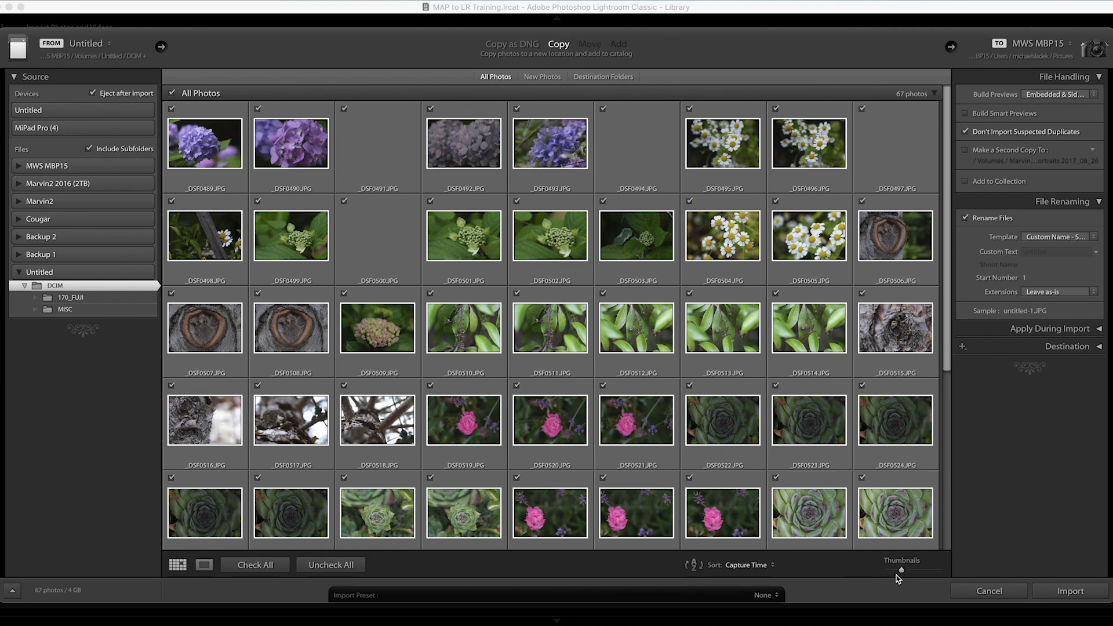
pyautogui.click(902, 571)
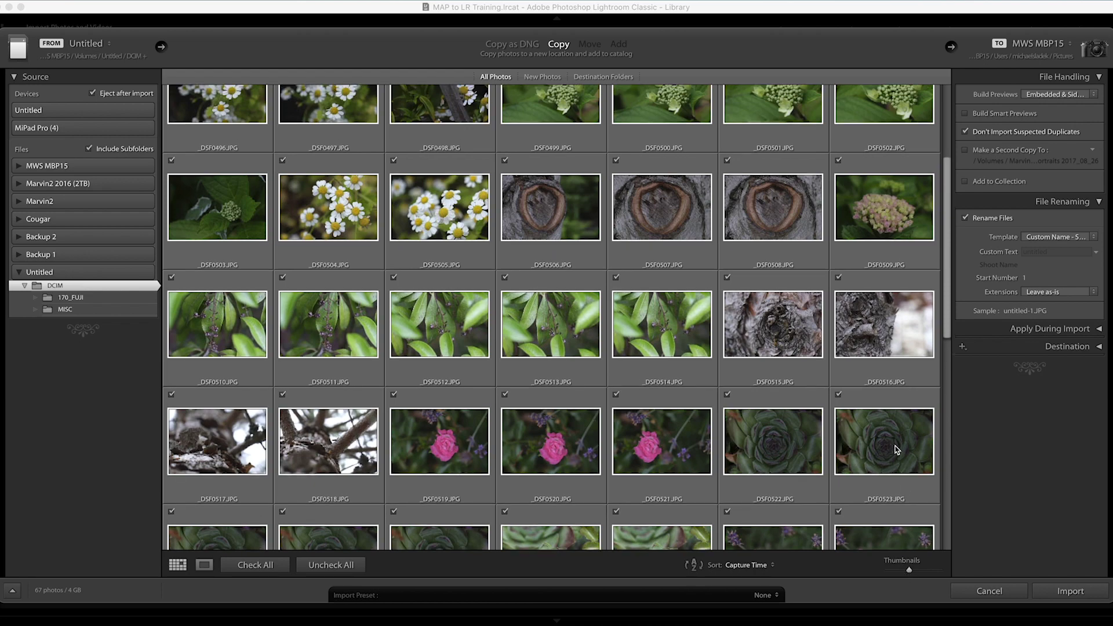
pyautogui.scroll(3, 896, 450)
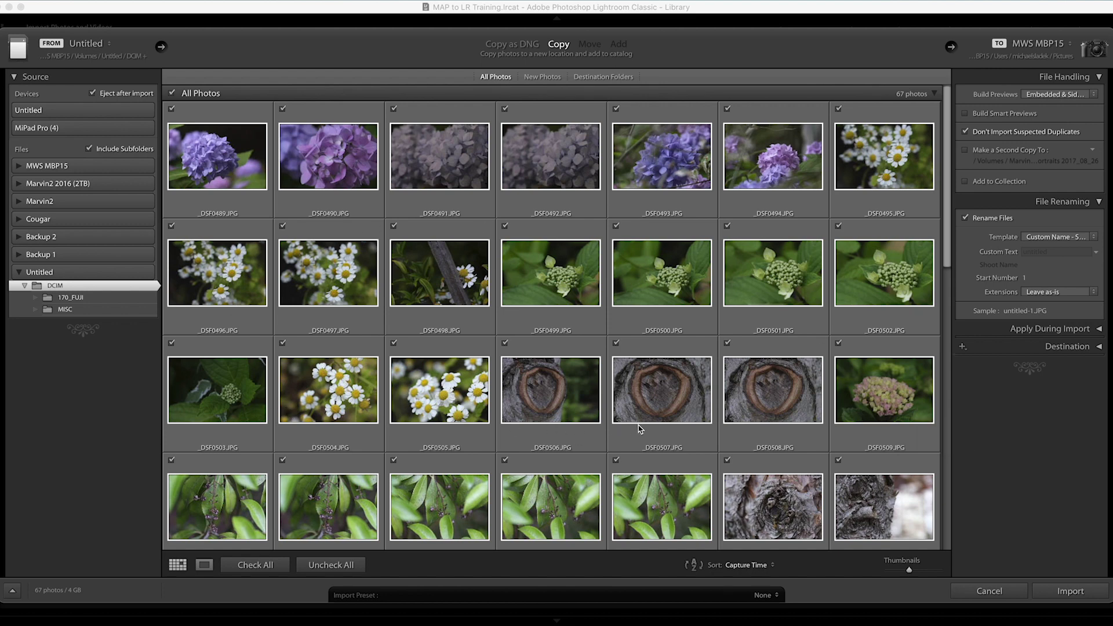
pyautogui.scroll(-1, 174, 107)
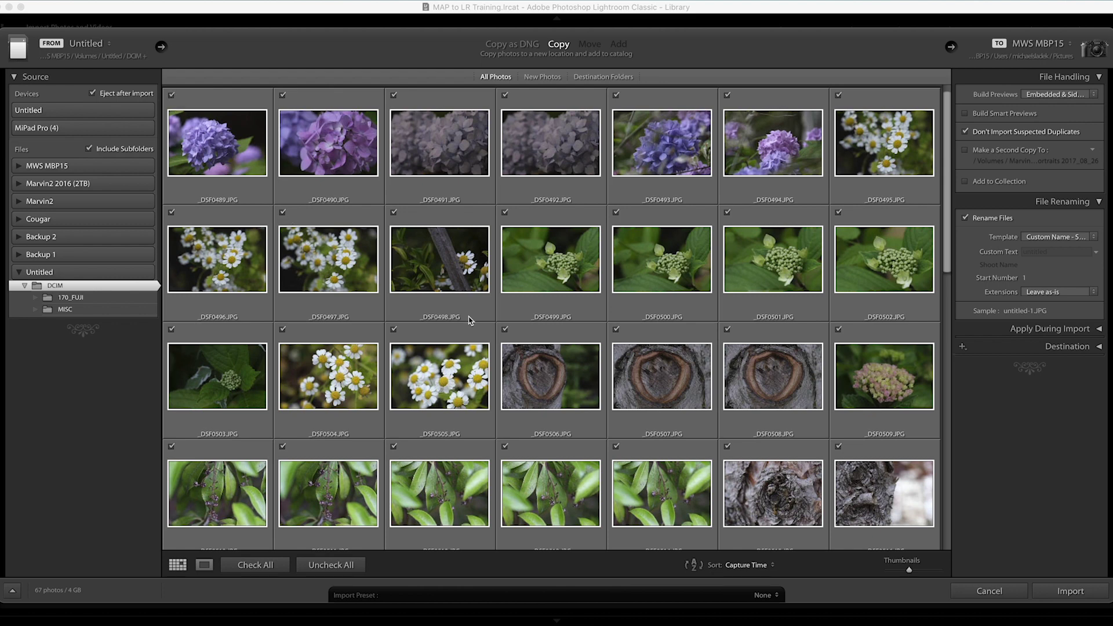
pyautogui.scroll(-3, 529, 358)
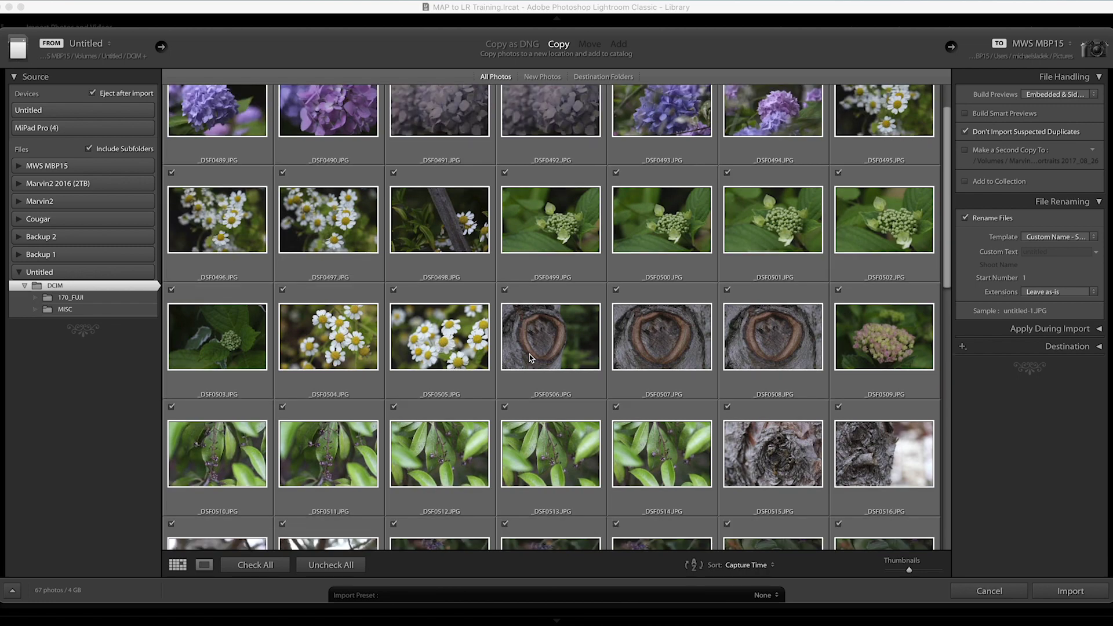
pyautogui.scroll(-5, 530, 357)
pyautogui.scroll(-5, 529, 358)
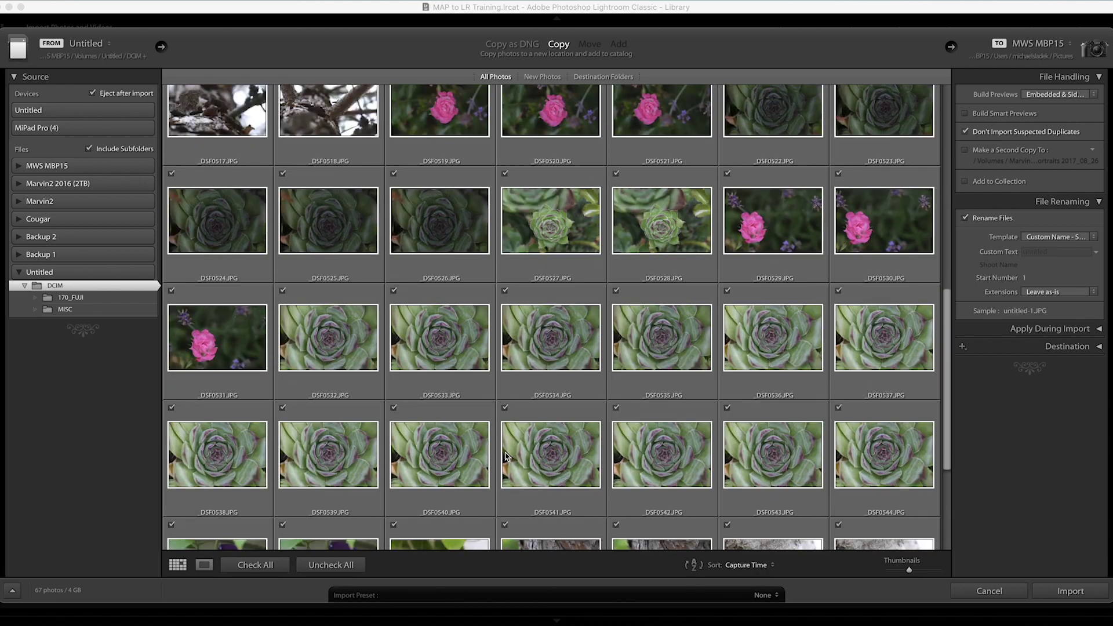
pyautogui.scroll(-2, 382, 418)
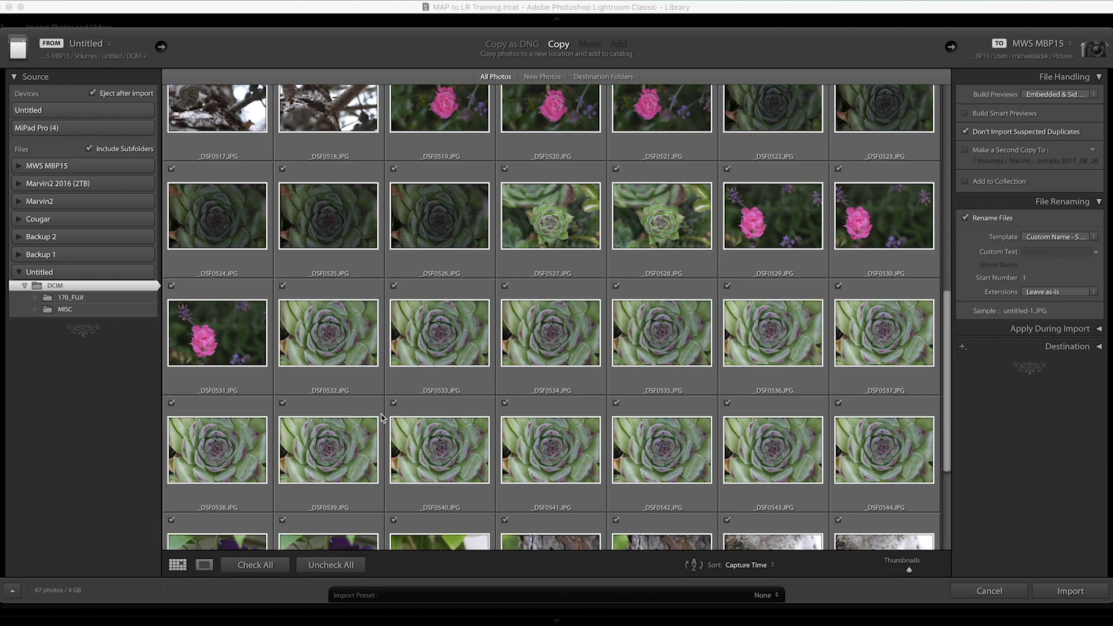
pyautogui.scroll(-1, 383, 417)
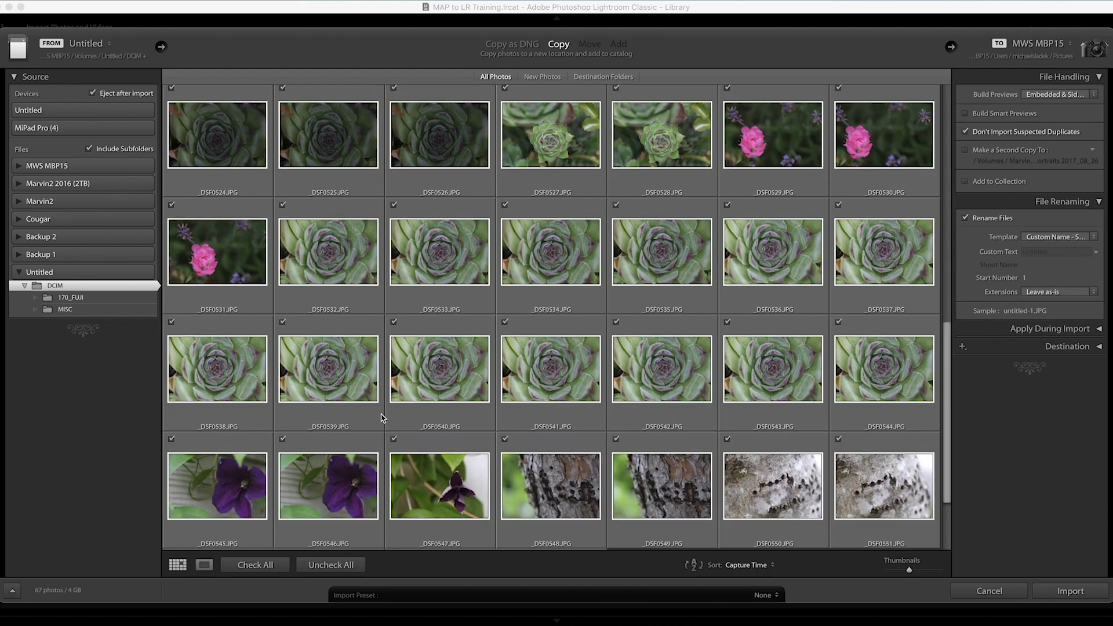
pyautogui.scroll(-5, 381, 418)
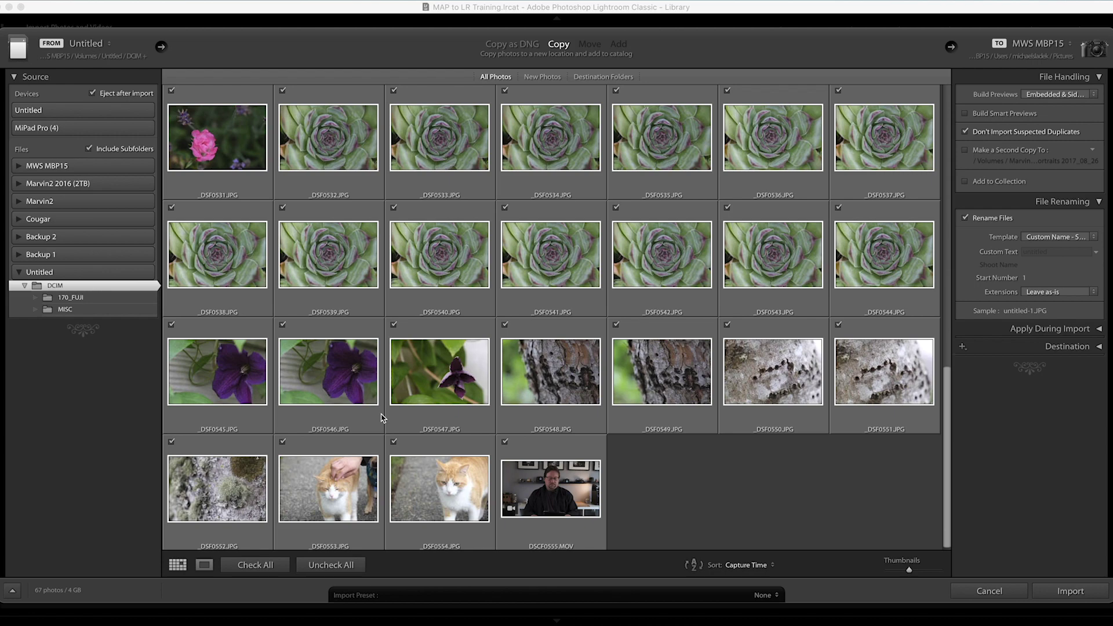
pyautogui.scroll(15, 381, 417)
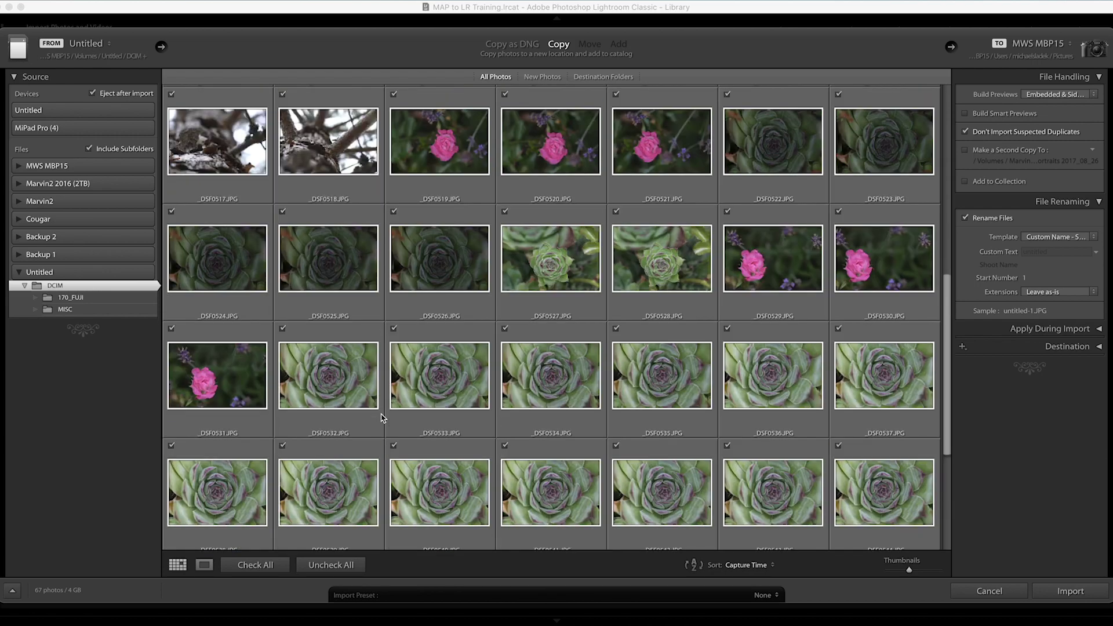
pyautogui.scroll(8, 382, 417)
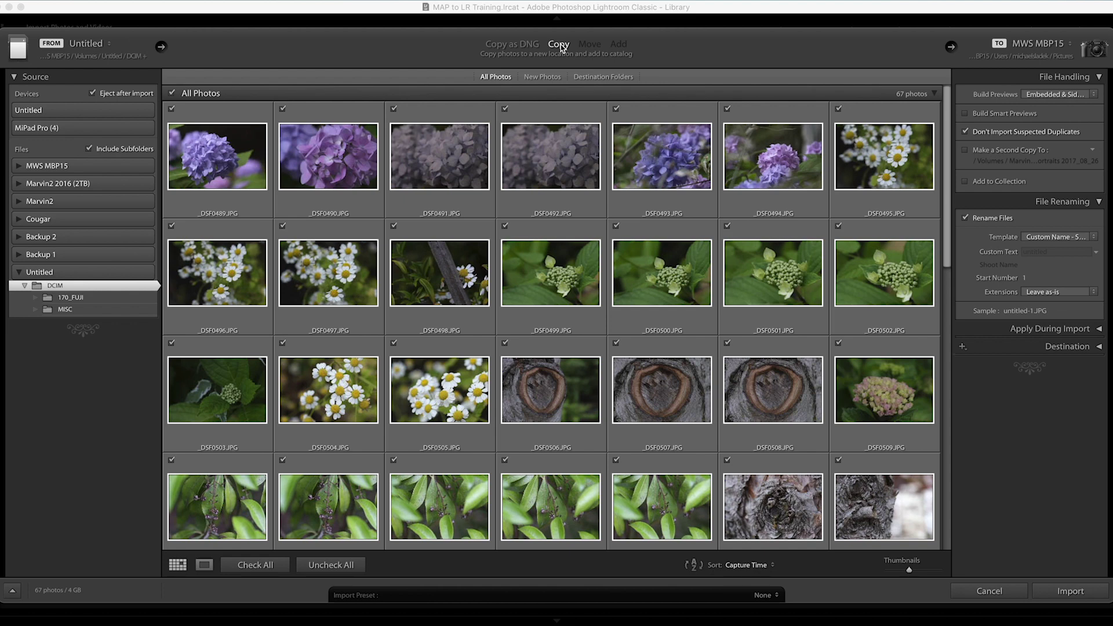
# Change the Destination panel's Organize option to Into one folder instead of by date
pyautogui.press('super+4')
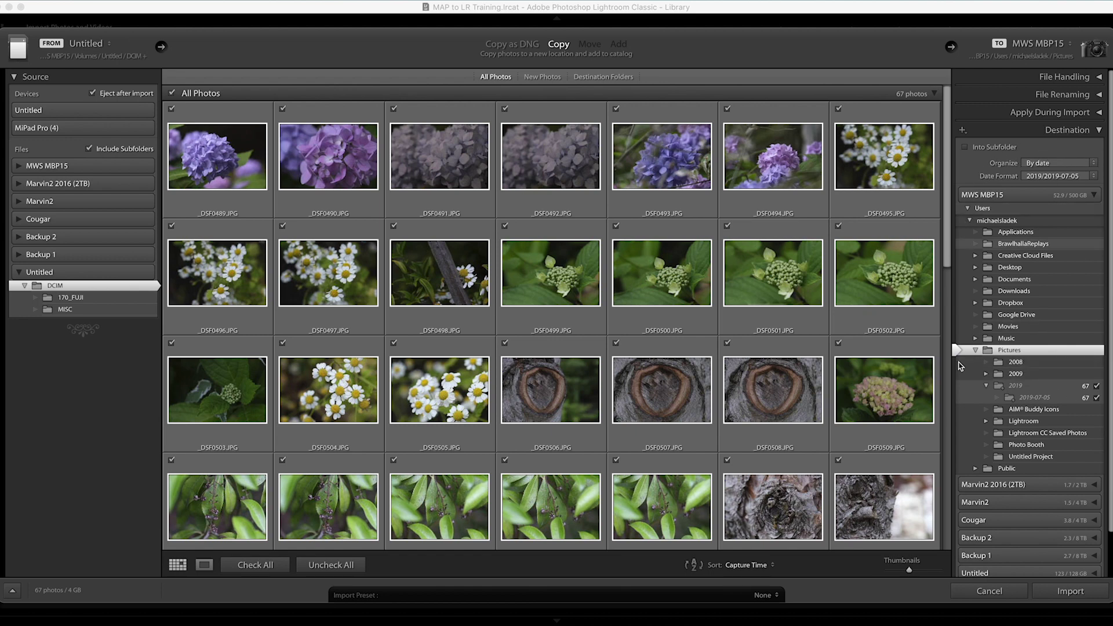
pyautogui.click(1059, 164)
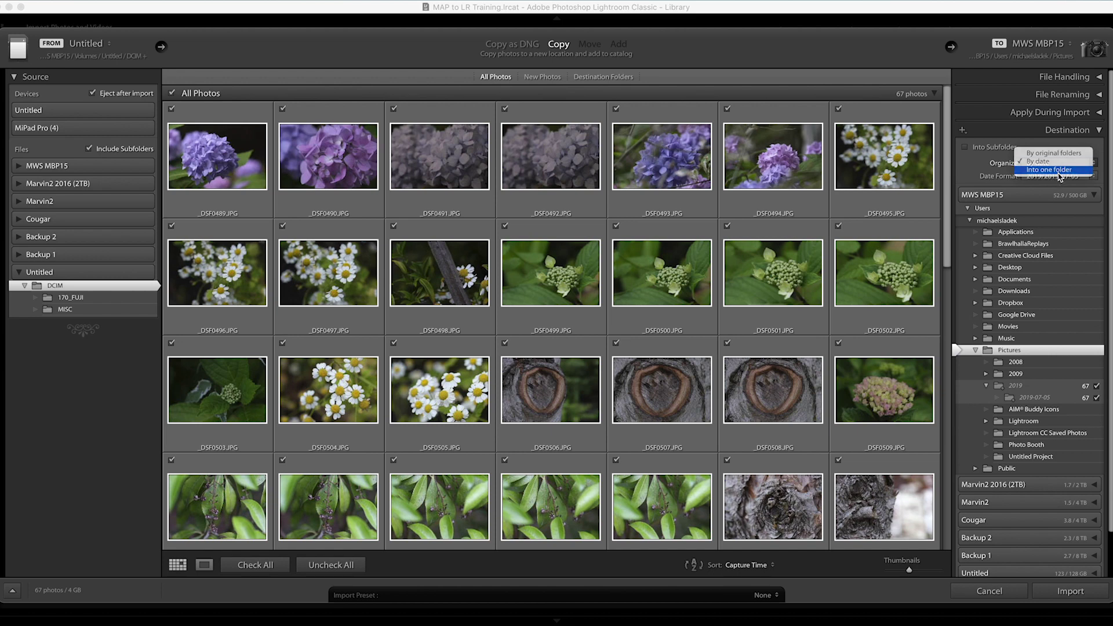
pyautogui.click(1059, 169)
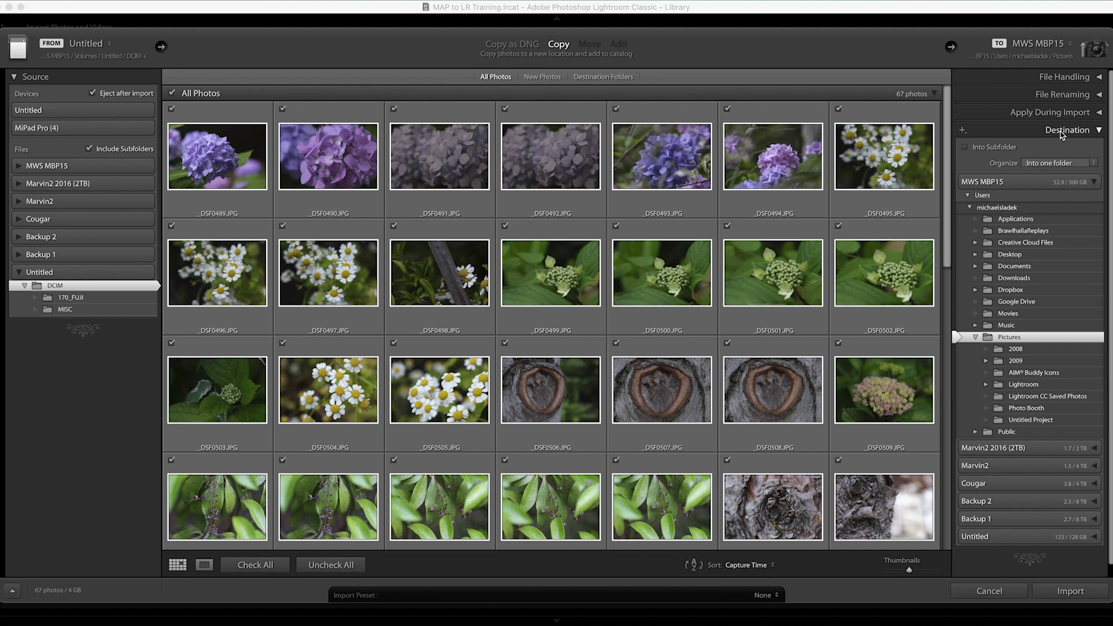
pyautogui.click(1061, 131)
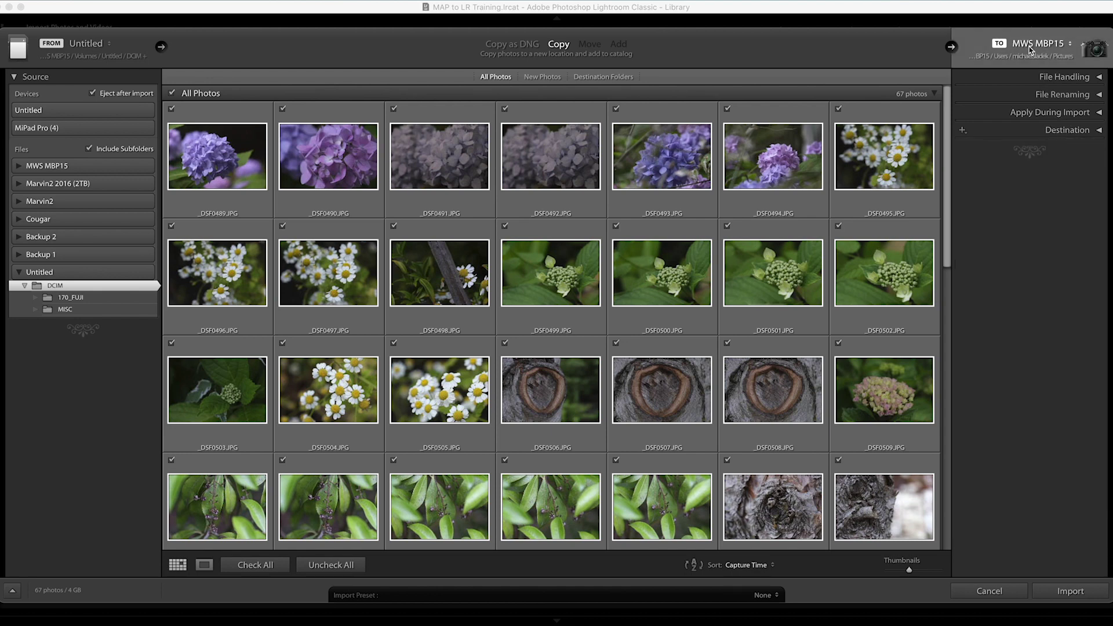
# Expand the File Handling and File Renaming panels and show the import destination choices
pyautogui.click(1064, 77)
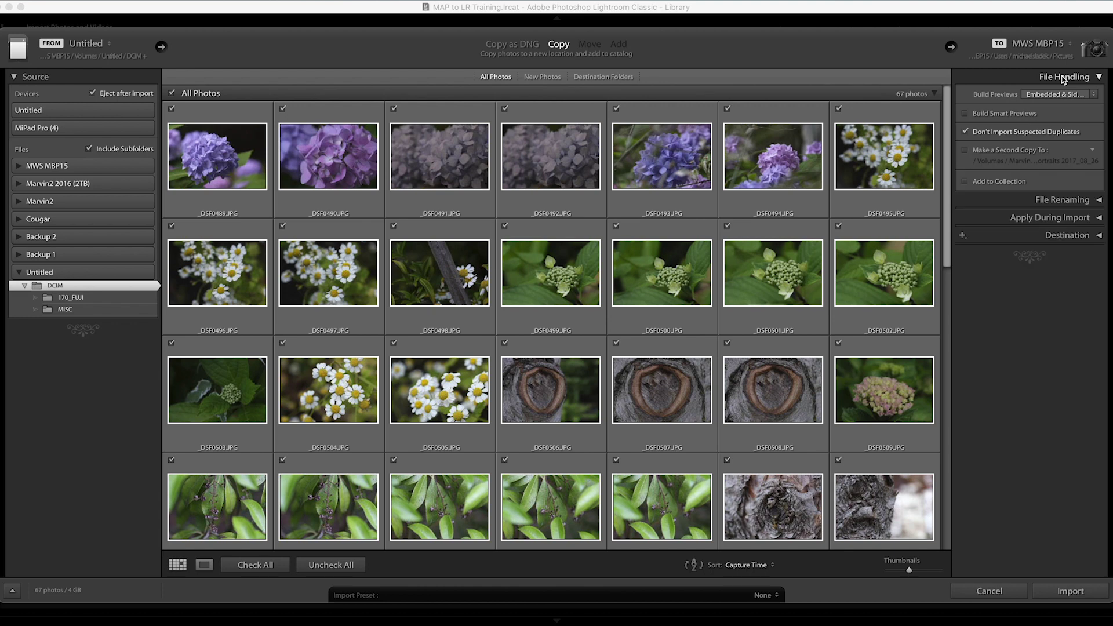
pyautogui.click(1079, 206)
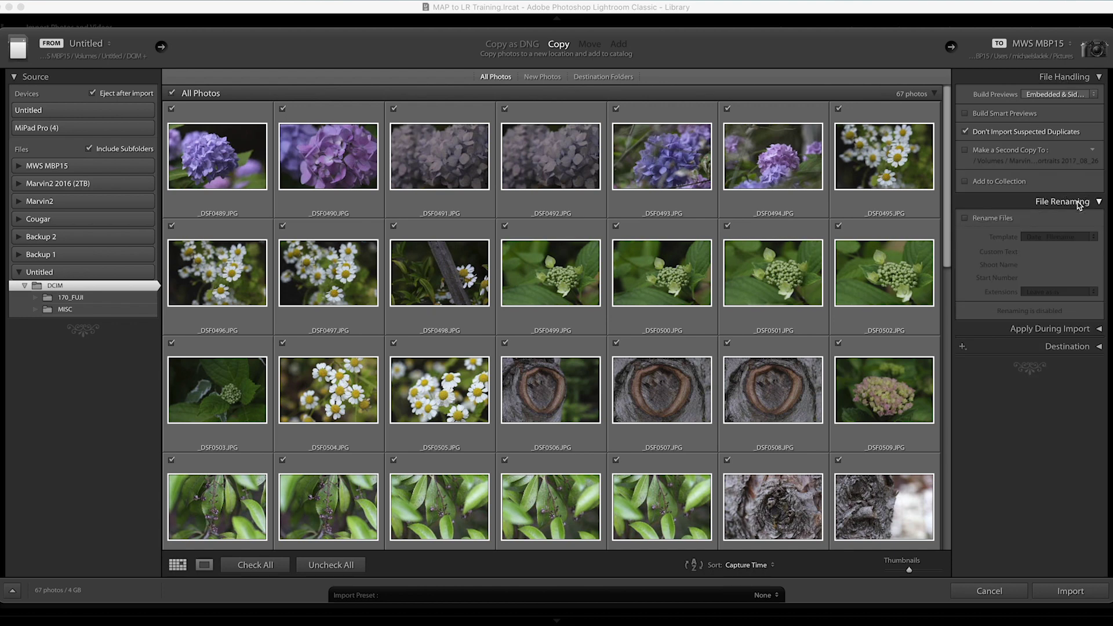
pyautogui.click(1040, 47)
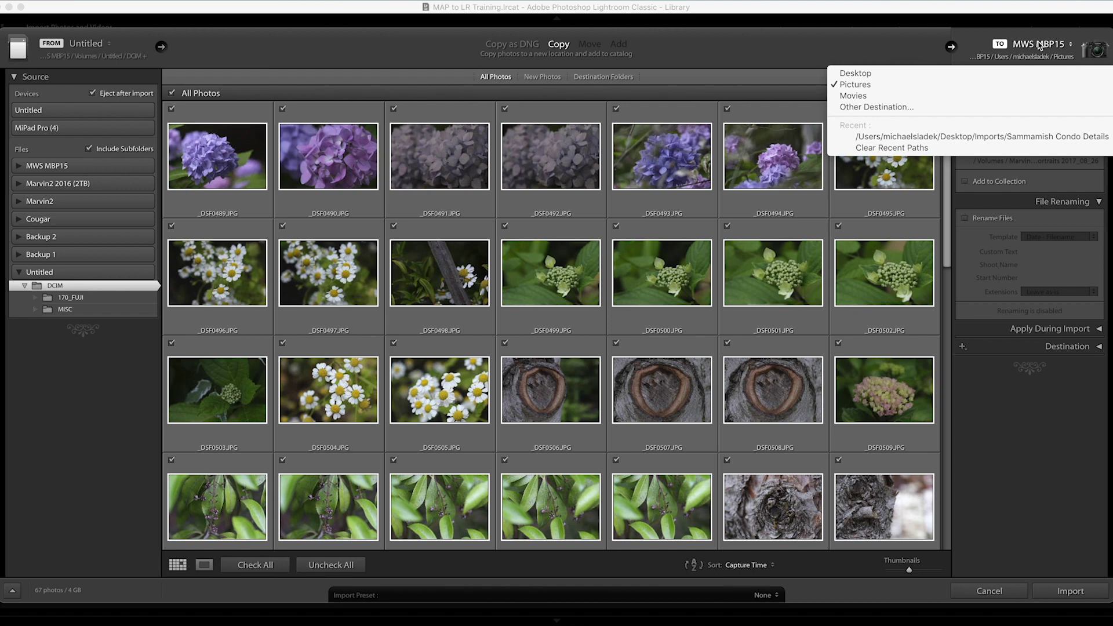
# Choose Other Destination to browse for a different import folder
pyautogui.click(921, 110)
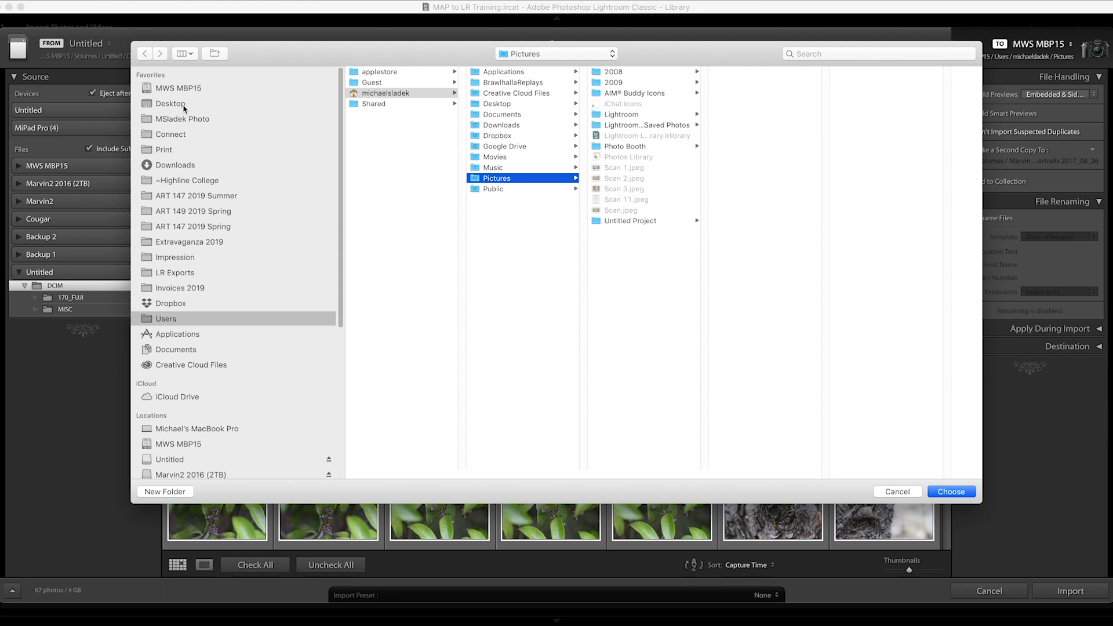
# Show the Desktop in the destination browser and start a new folder there
pyautogui.click(183, 108)
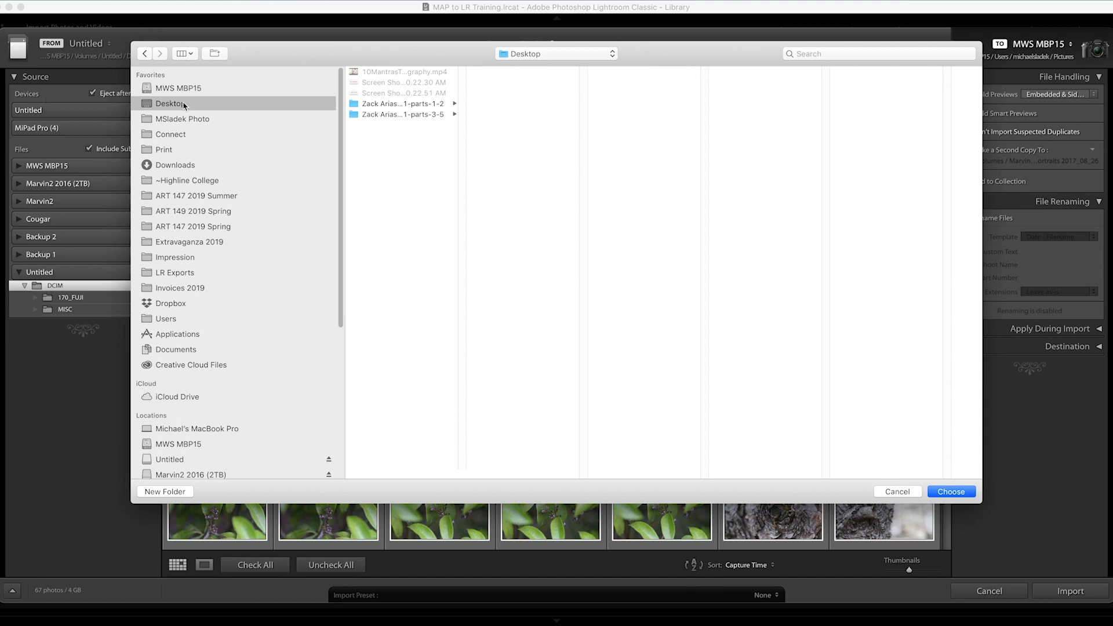
pyautogui.click(179, 498)
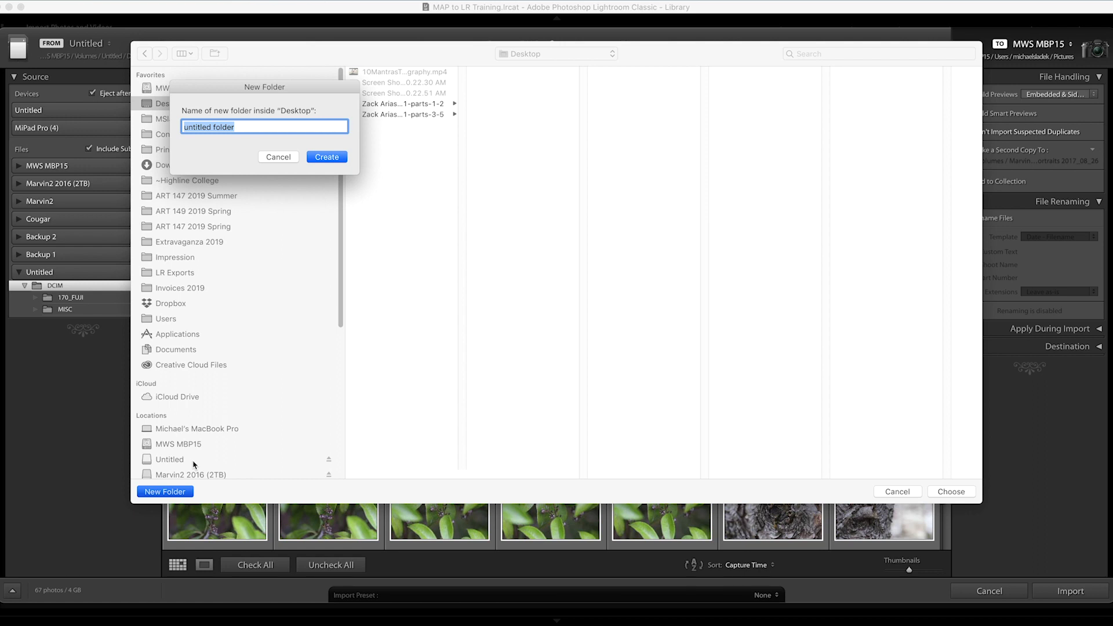
# Create a folder named 'Imports' on the Desktop and select it
pyautogui.write('Imports')
pyautogui.click(328, 157)
pyautogui.click(388, 84)
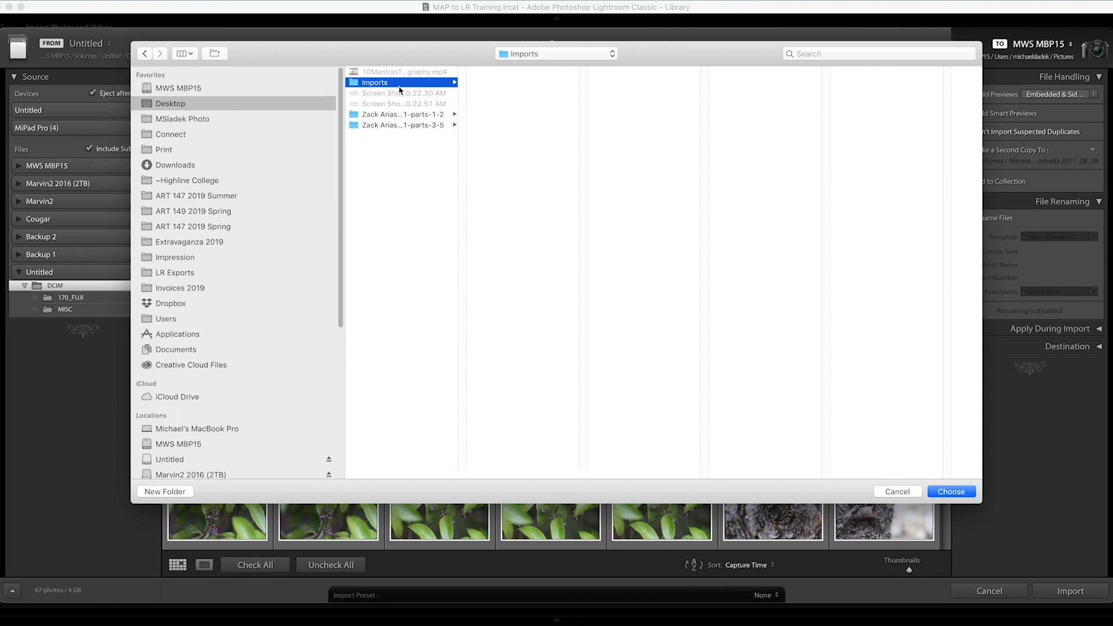
# Create a 'Nature' subfolder inside the Imports folder
pyautogui.click(169, 492)
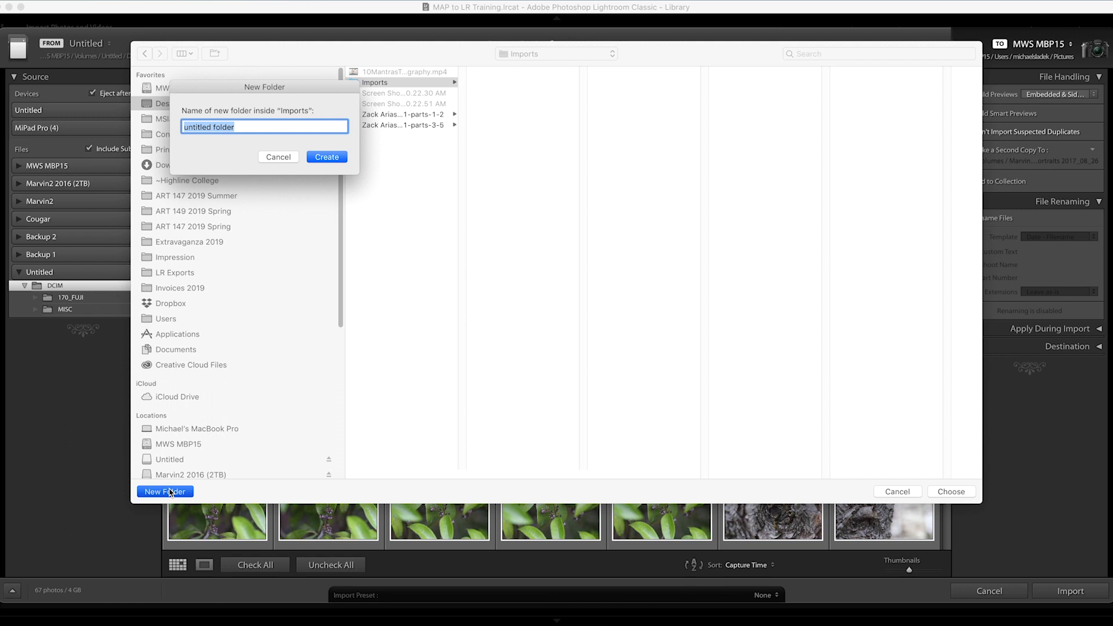
pyautogui.write('Nature')
pyautogui.click(333, 157)
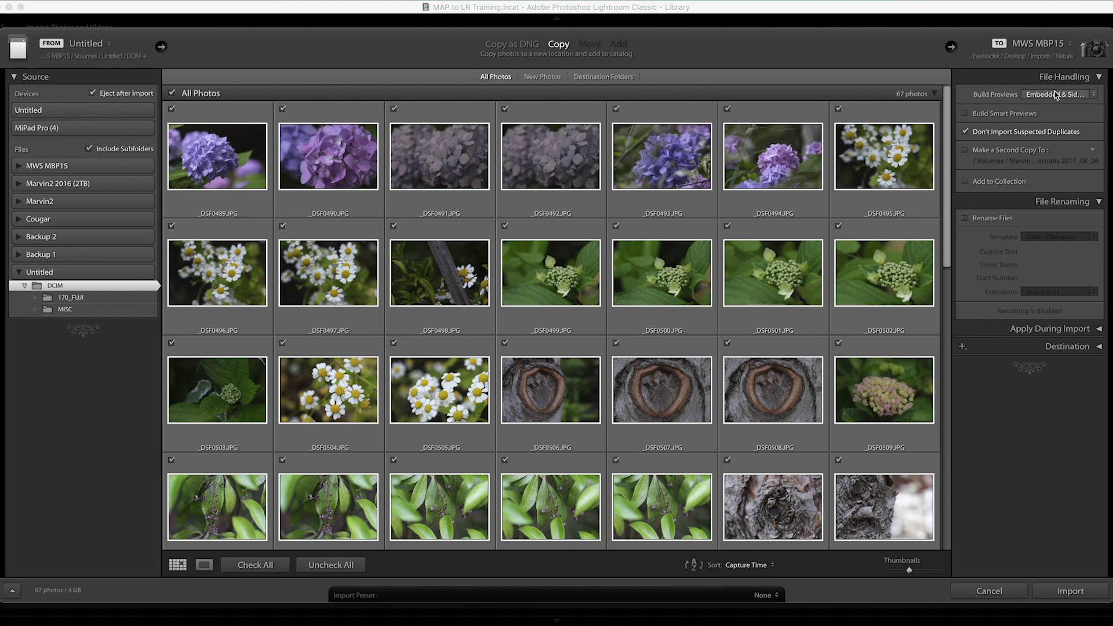
# Turn on Add to Collection and create a new collection named 'Nature' for the import
pyautogui.click(1100, 79)
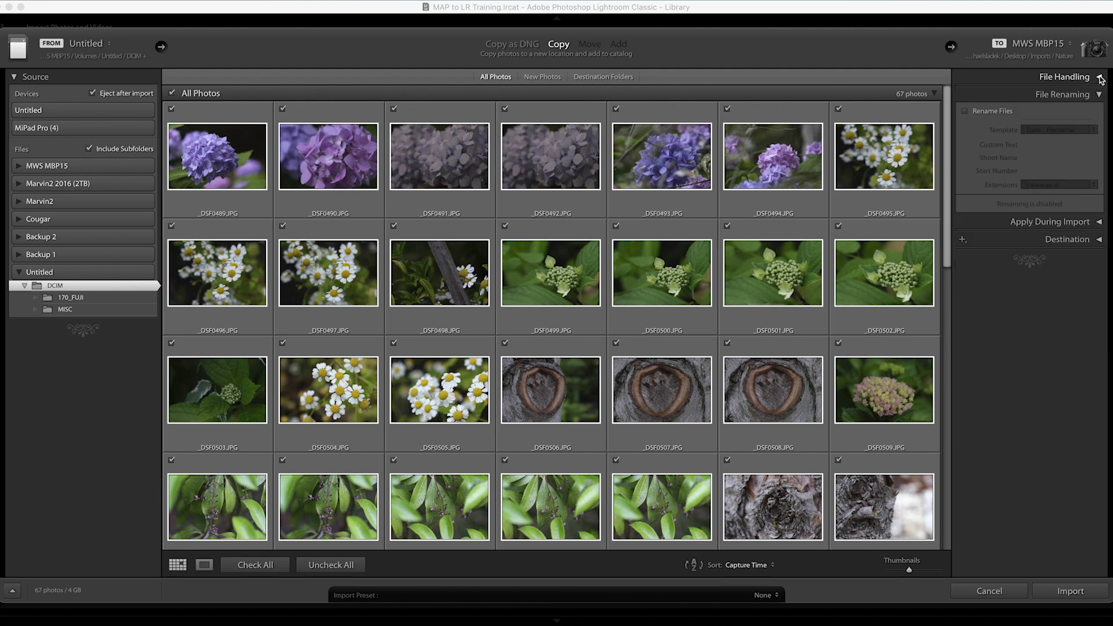
pyautogui.click(1099, 79)
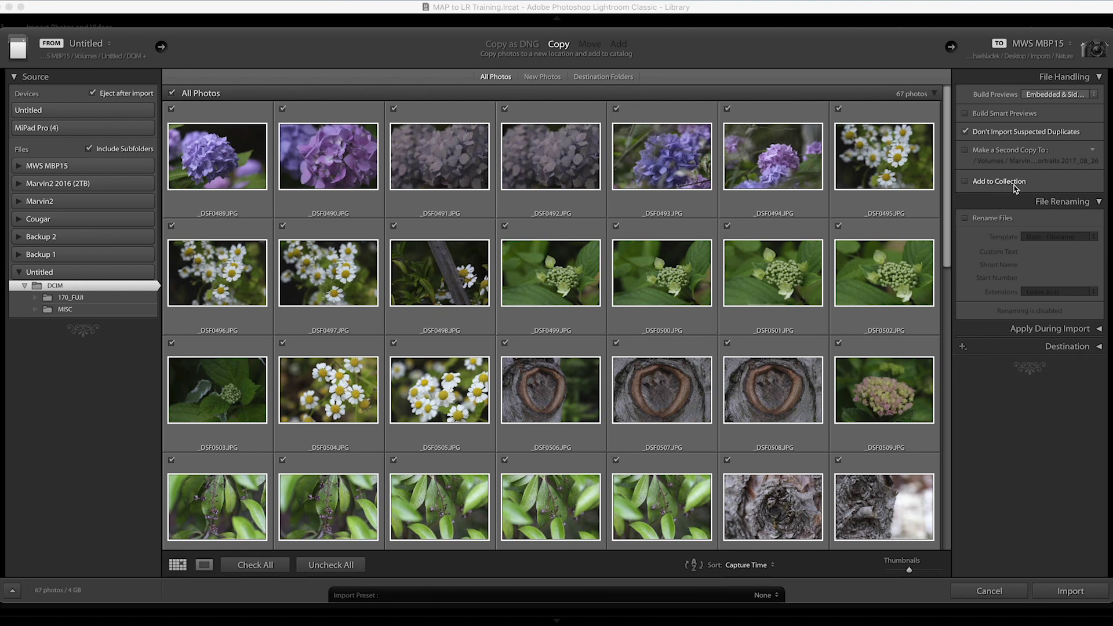
pyautogui.click(966, 184)
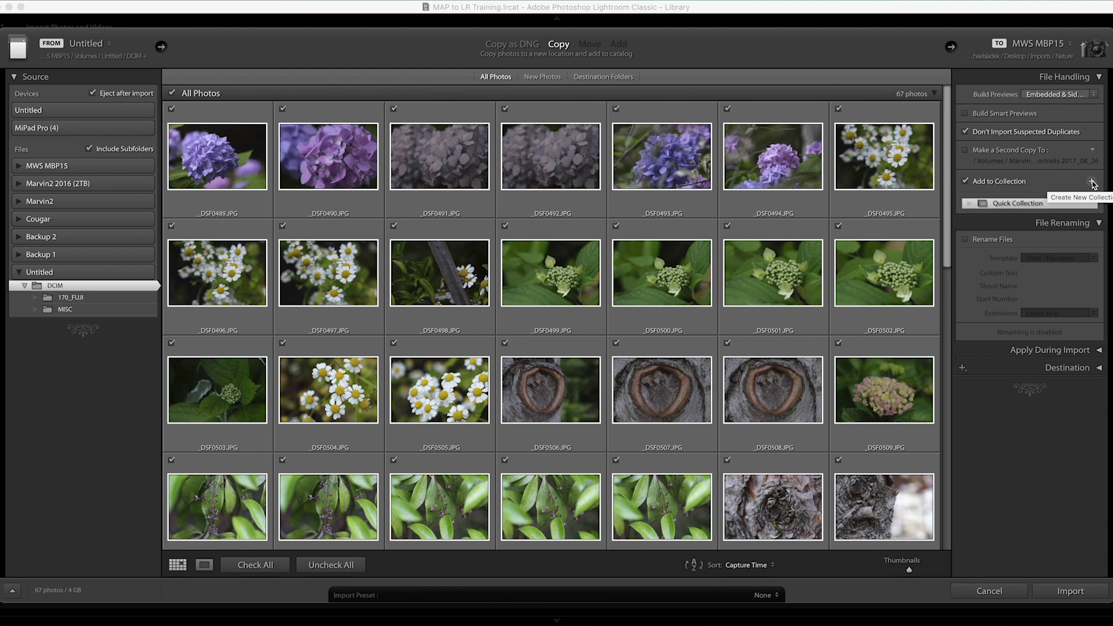
pyautogui.click(1092, 182)
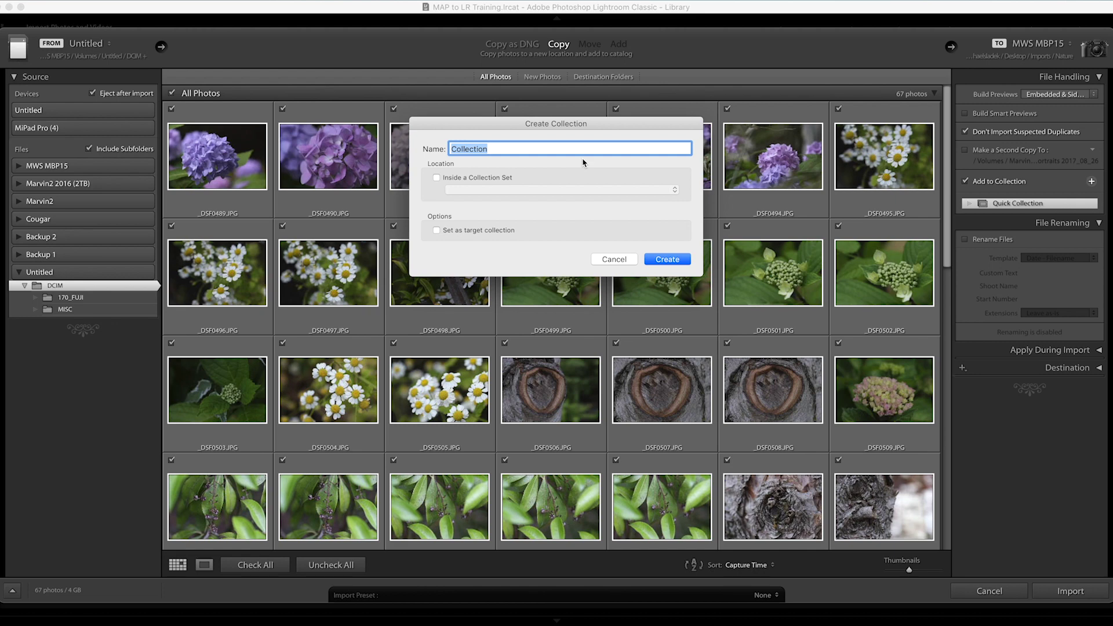
pyautogui.write('Nature')
pyautogui.click(678, 261)
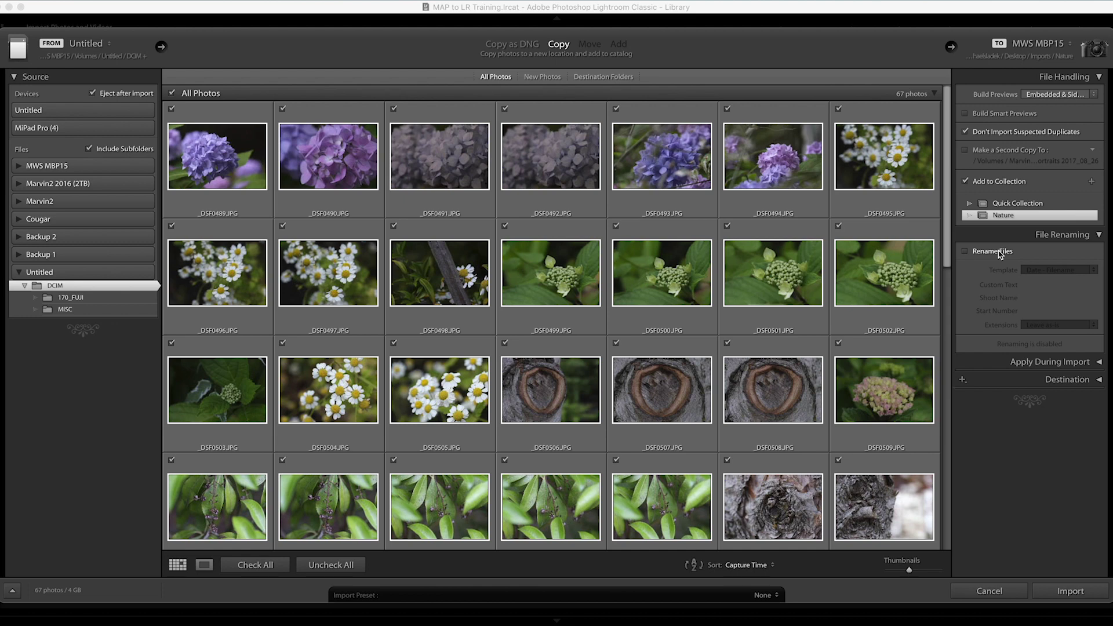
# Enable Rename Files and pick the Custom Name - Sequence template
pyautogui.click(997, 251)
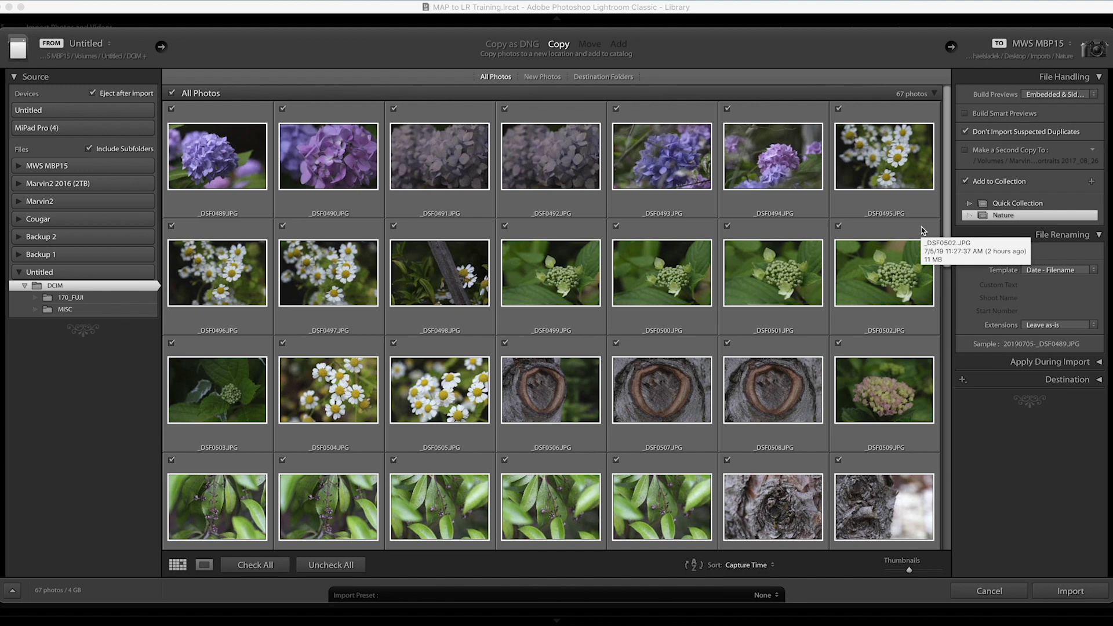
pyautogui.click(1039, 271)
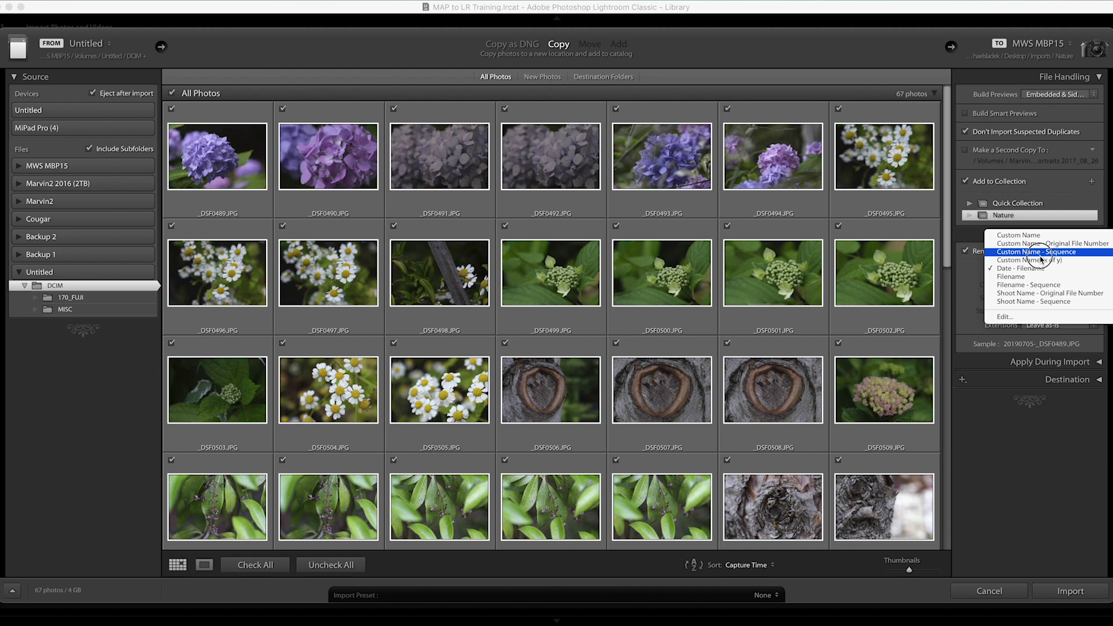
pyautogui.click(1040, 252)
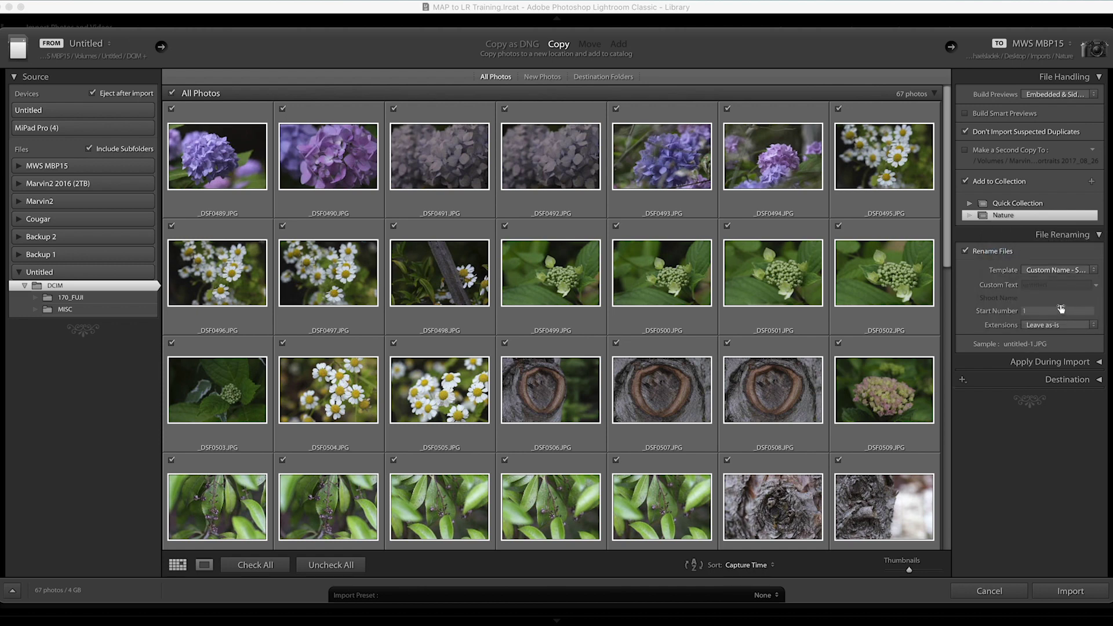
pyautogui.click(1032, 290)
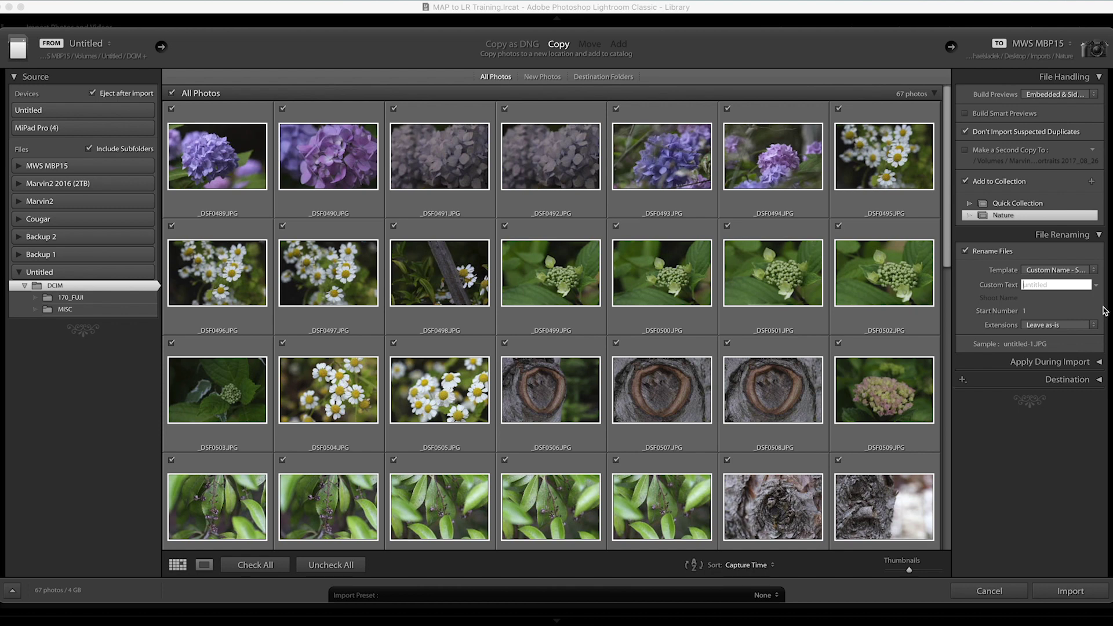
# Enter 'Nature-Sammamish 2019_07_05' as the custom rename text, giving sample names ending 2019_07_05-1.JPG
pyautogui.write('Nature')
pyautogui.press('BackSpace')
pyautogui.write('-Sam')
pyautogui.write('m')
pyautogui.write('amish')
pyautogui.write(' 2019')
pyautogui.write('_')
pyautogui.write('0')
pyautogui.write('7')
pyautogui.write('_')
pyautogui.write('0')
pyautogui.write('5')
pyautogui.rightClick(678, 223)
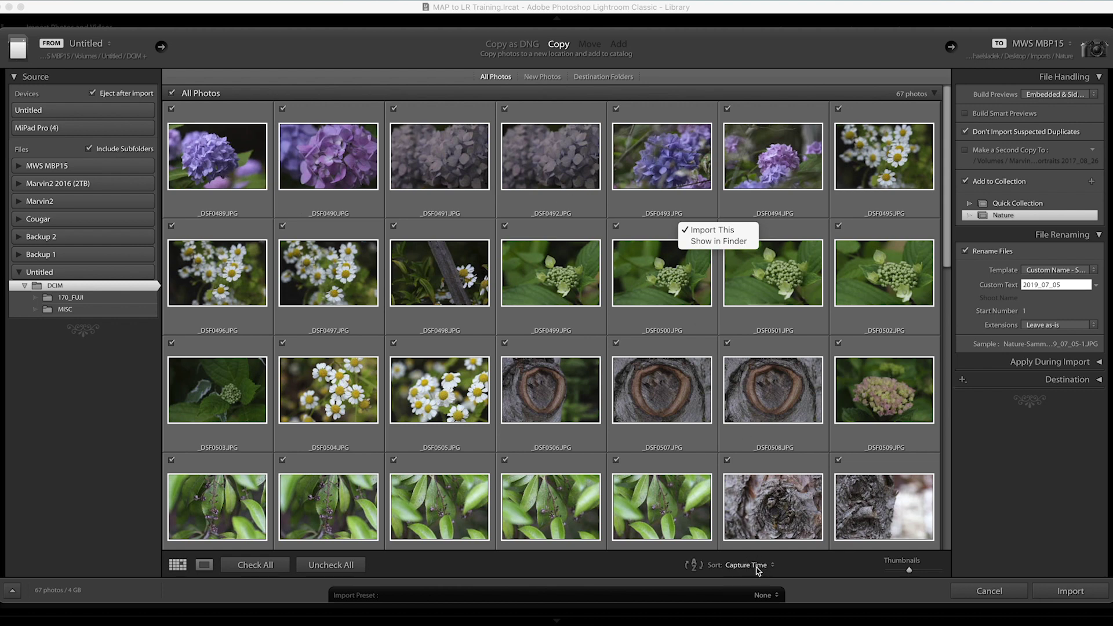
pyautogui.click(809, 568)
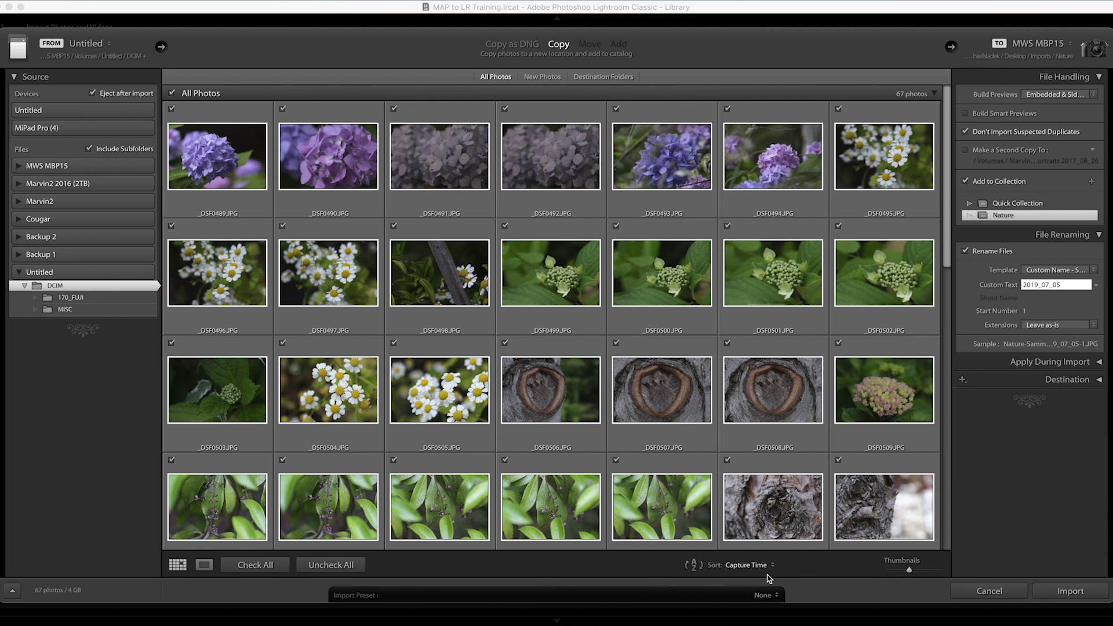
pyautogui.click(764, 566)
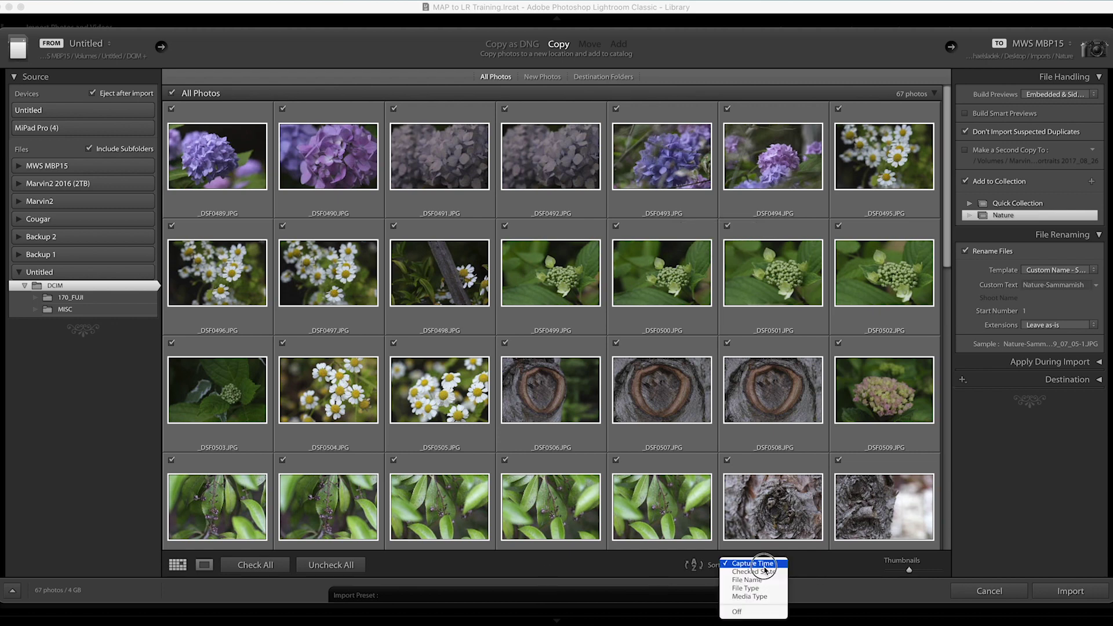
pyautogui.click(754, 613)
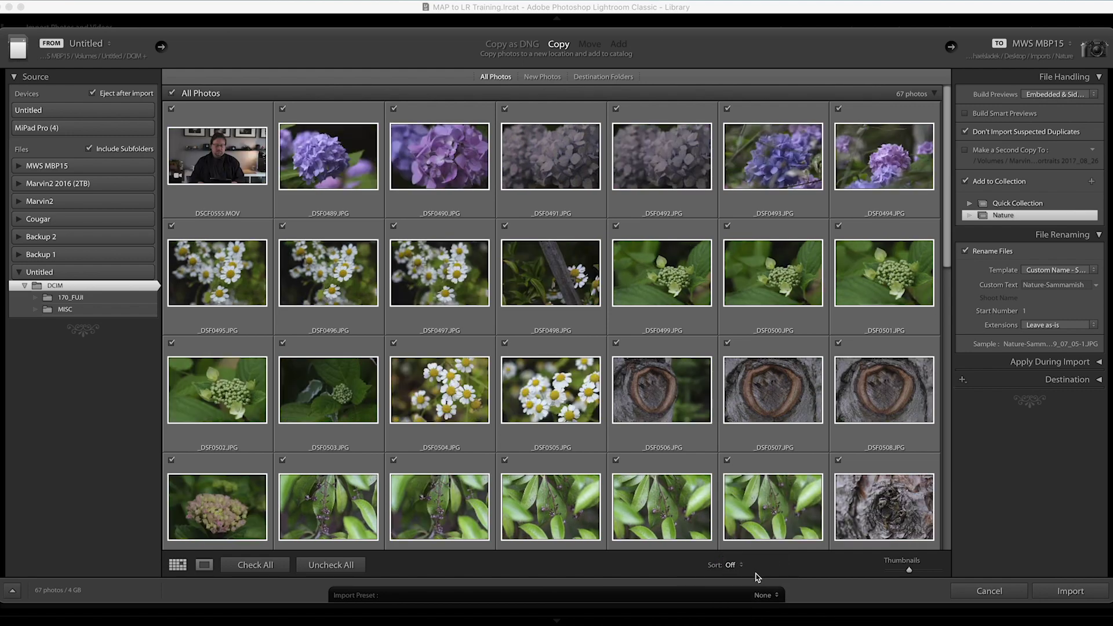
pyautogui.click(733, 566)
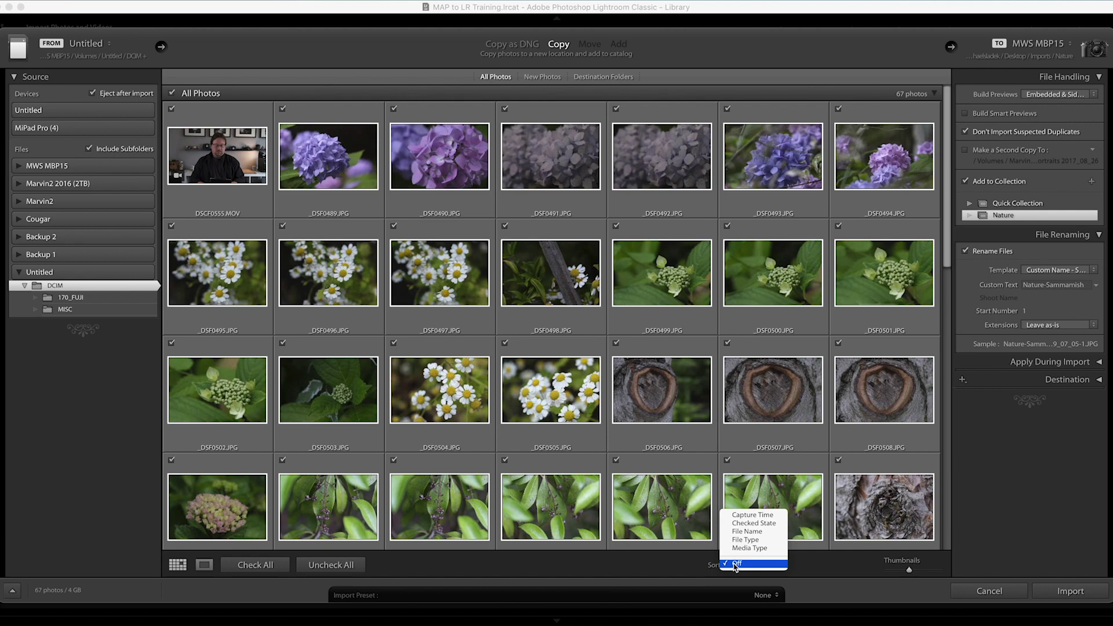
pyautogui.click(753, 515)
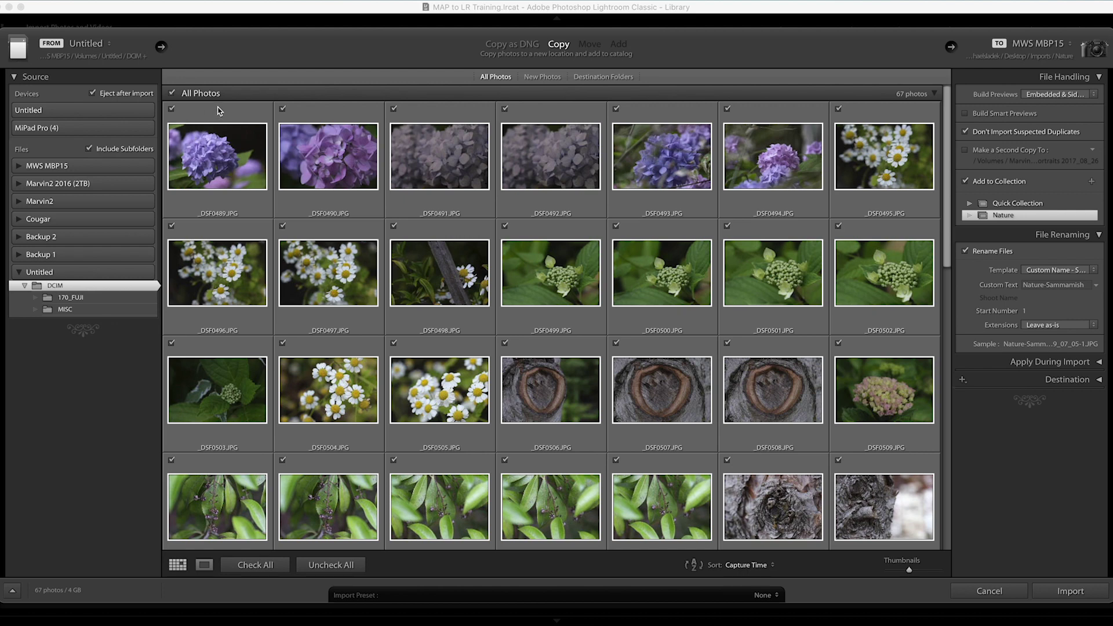
# Import all 67 checked photos into the Nature folder and collection
pyautogui.moveTo(219, 110)
pyautogui.click(1069, 591)
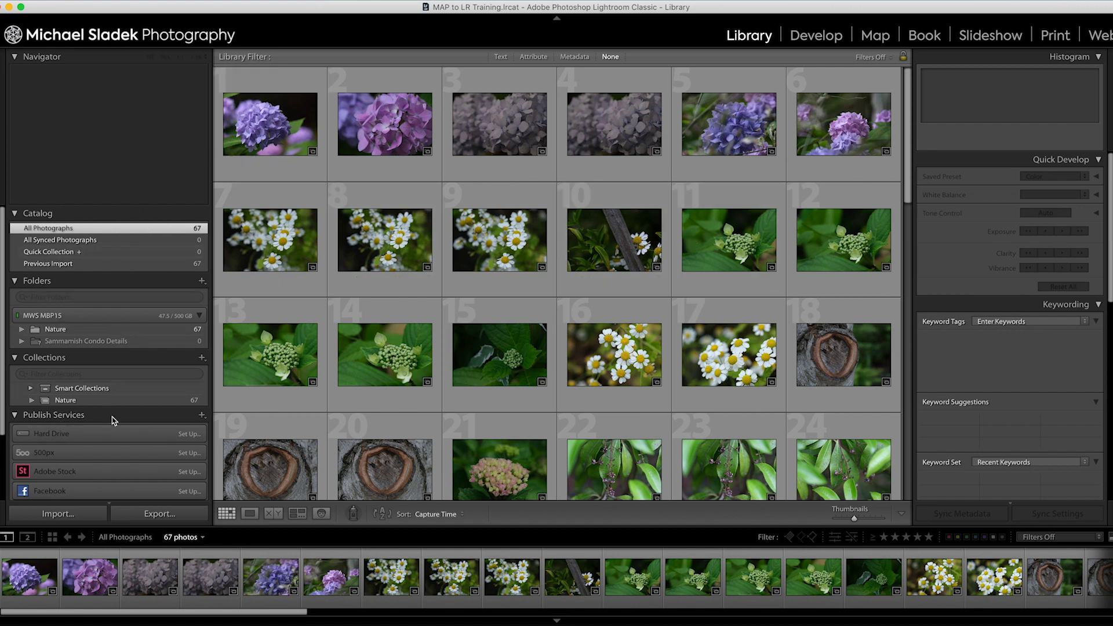
# Display the Nature collection's renamed photos in the grid with enlarged thumbnails
pyautogui.click(74, 402)
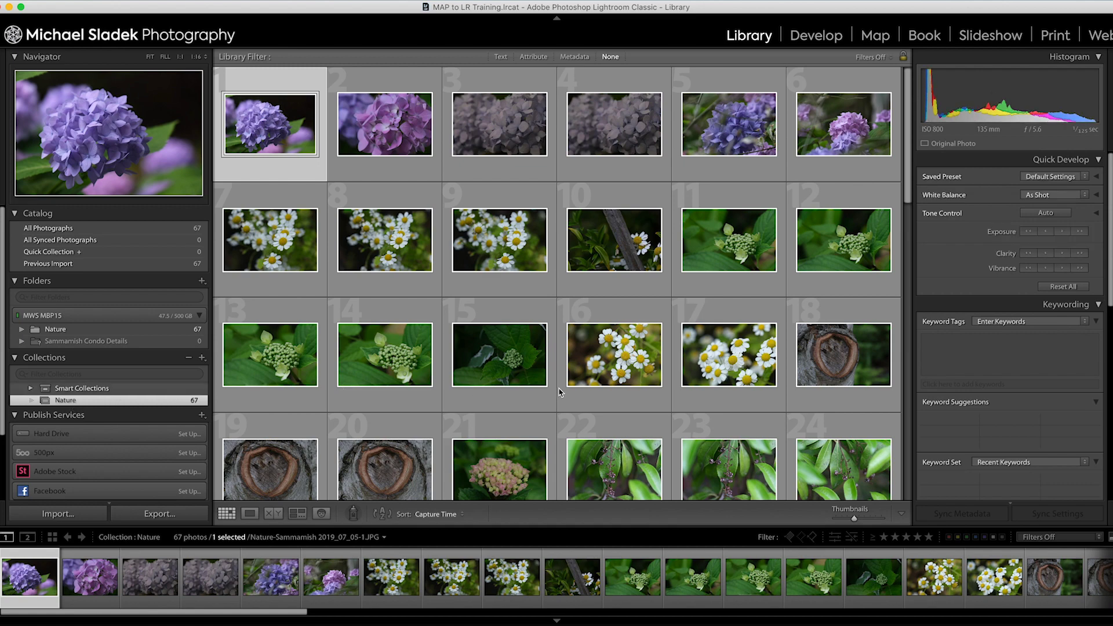
pyautogui.scroll(-2, 705, 396)
pyautogui.scroll(-5, 705, 396)
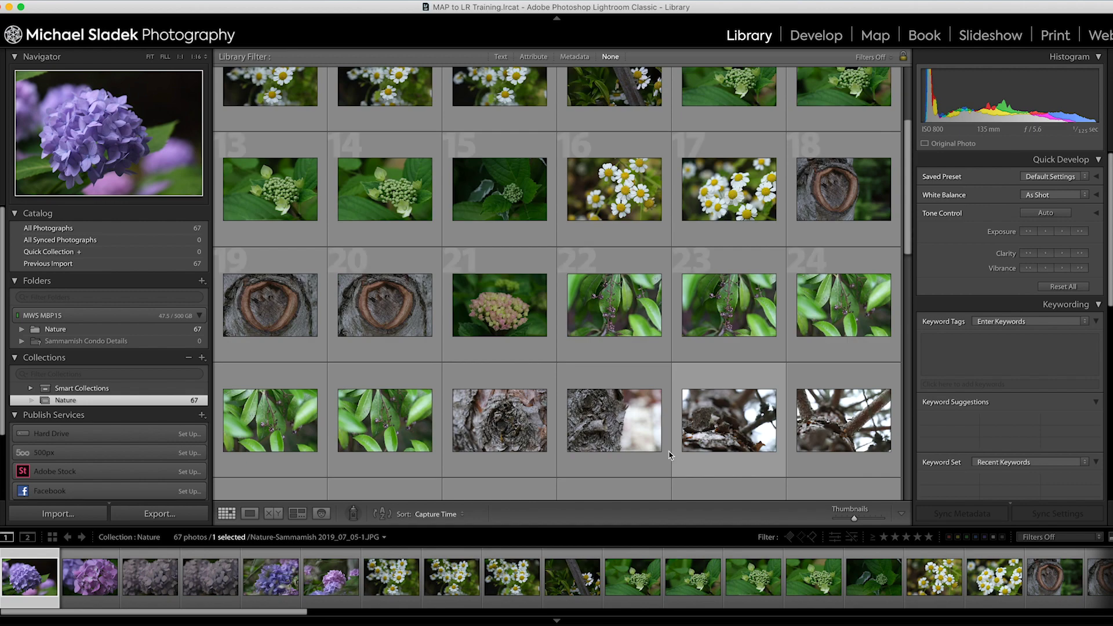
pyautogui.scroll(-10, 759, 521)
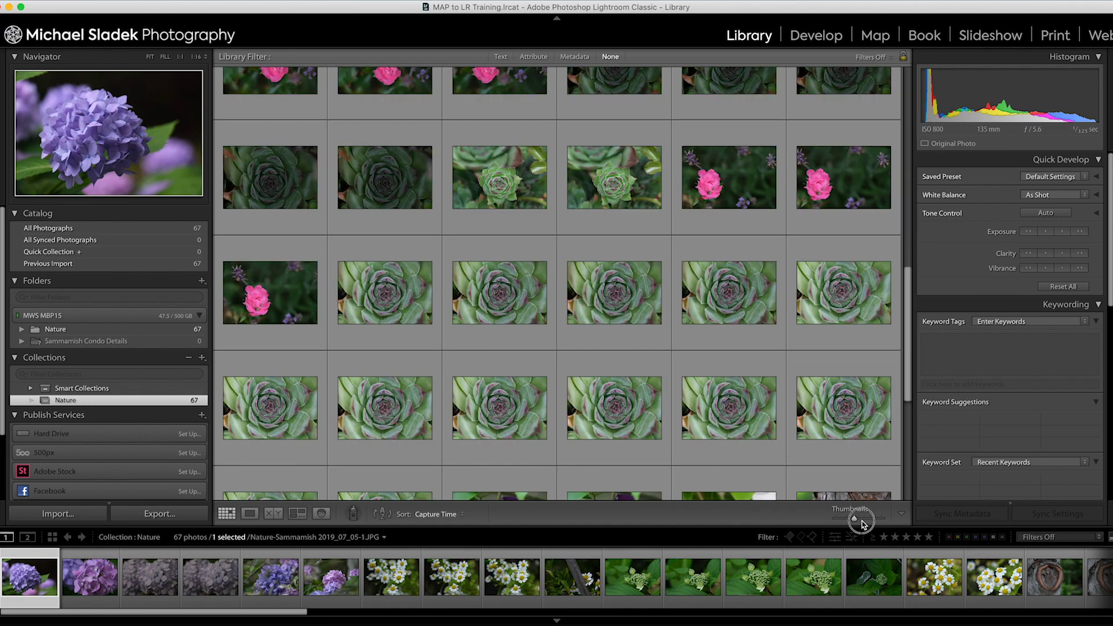
pyautogui.moveTo(855, 518); pyautogui.dragTo(871, 518)
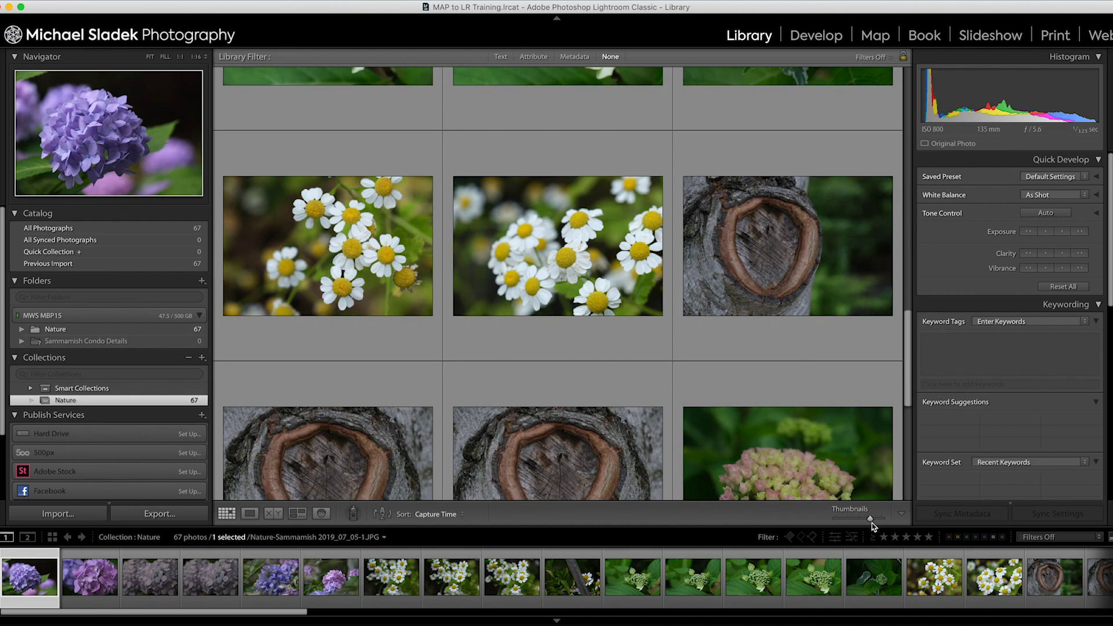
pyautogui.scroll(-15, 650, 377)
pyautogui.scroll(6, 650, 378)
pyautogui.scroll(15, 650, 377)
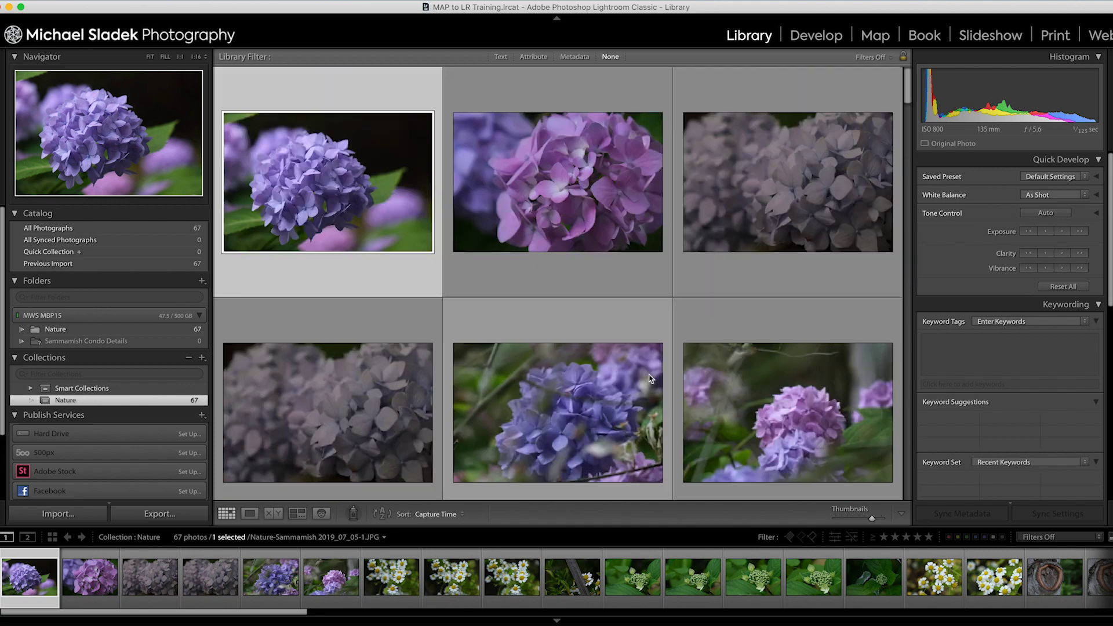